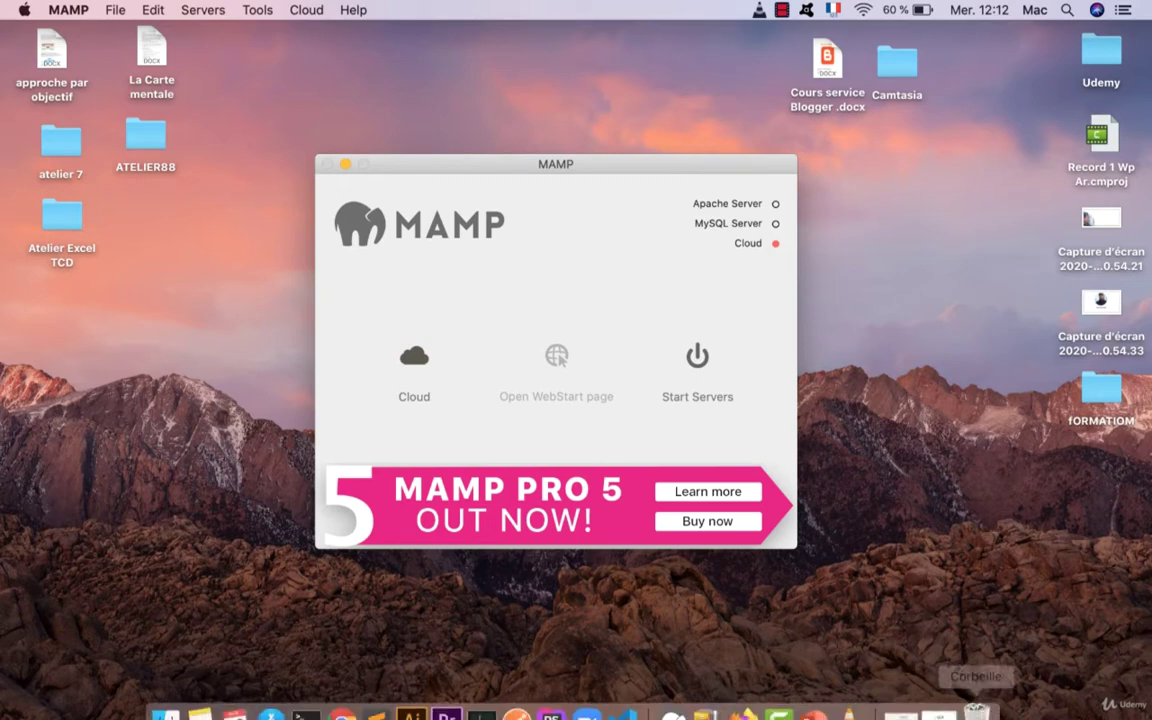
Step: Restore the minimized Chrome window from the Dock so it sits over MAMP
left_click(934, 706)
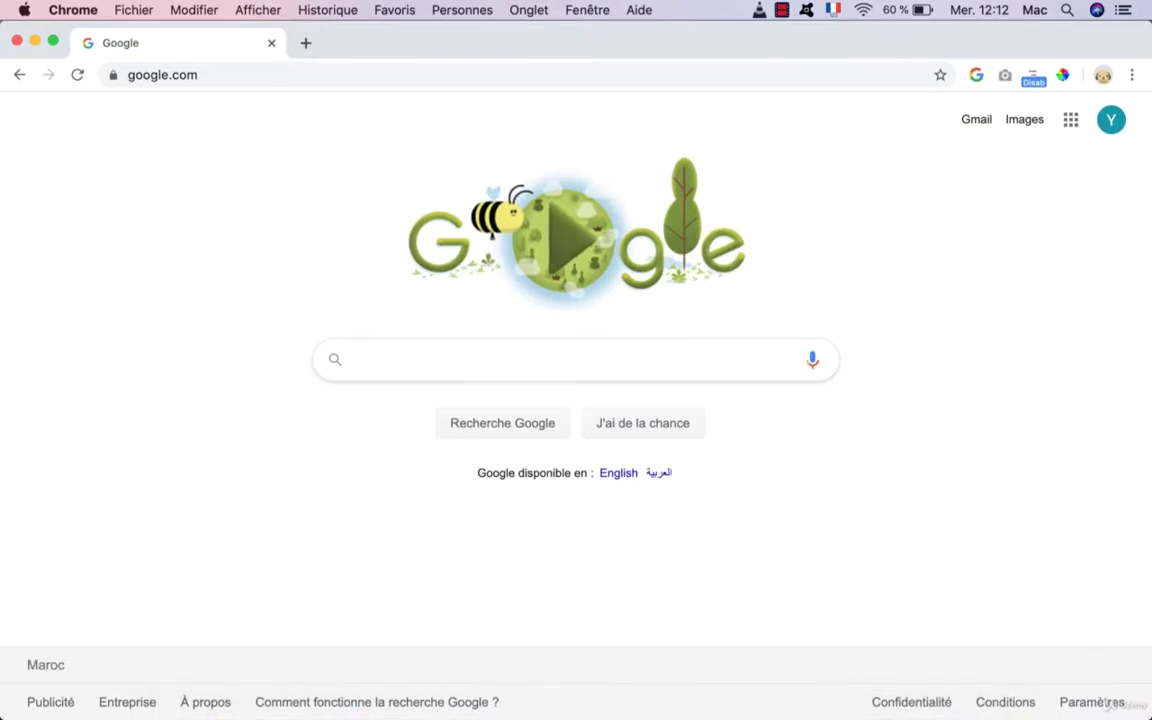
Step: Search Google for Mamp and open the mamp.info MAMP & MAMP PRO downloads page
type("Mamp")
key("Return")
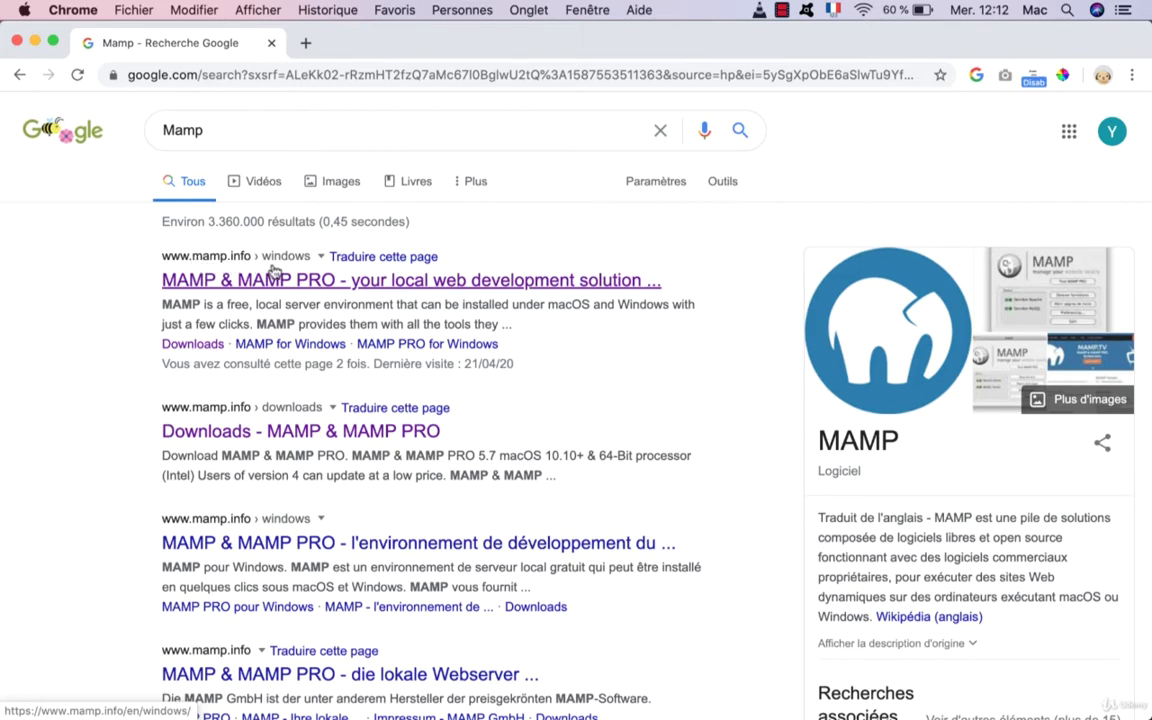
left_click(300, 282)
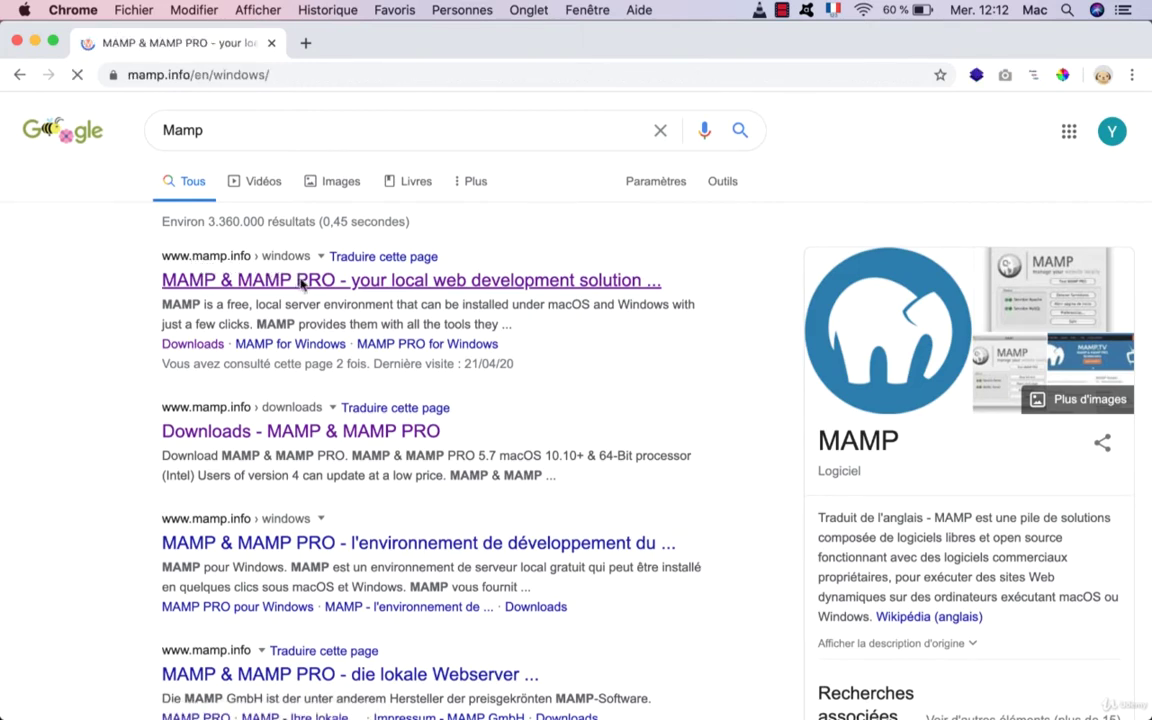
scroll(392, 474, "down", 5)
scroll(392, 474, "up", 5)
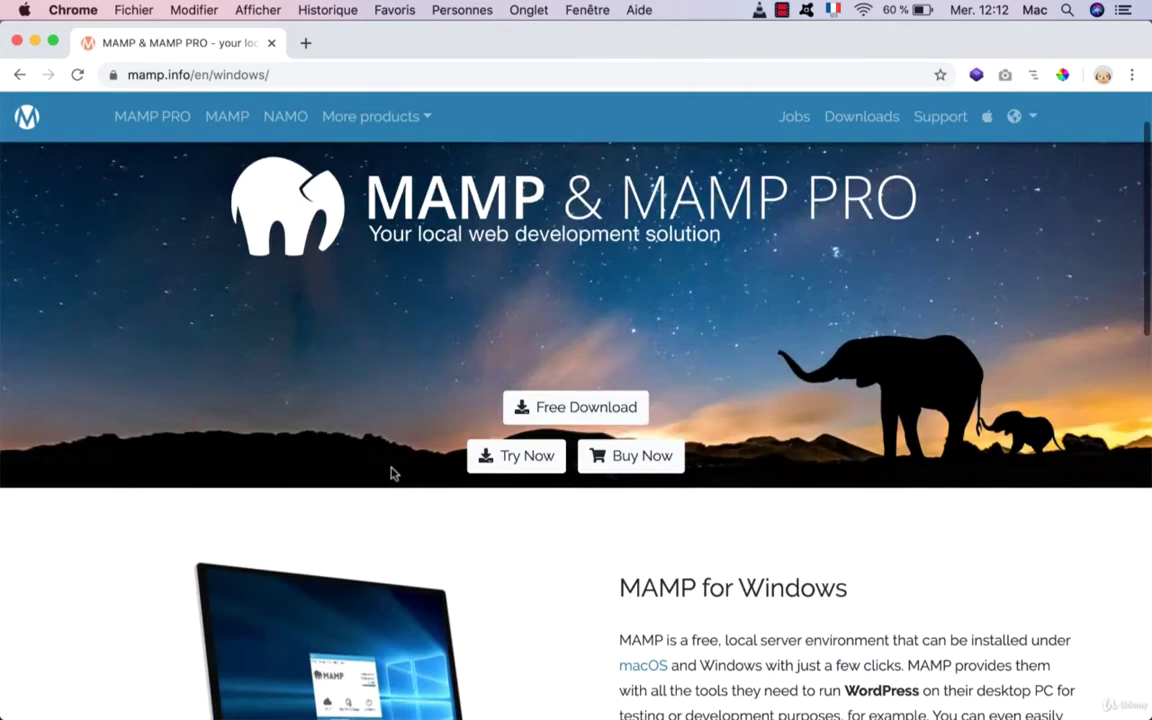
left_click(588, 408)
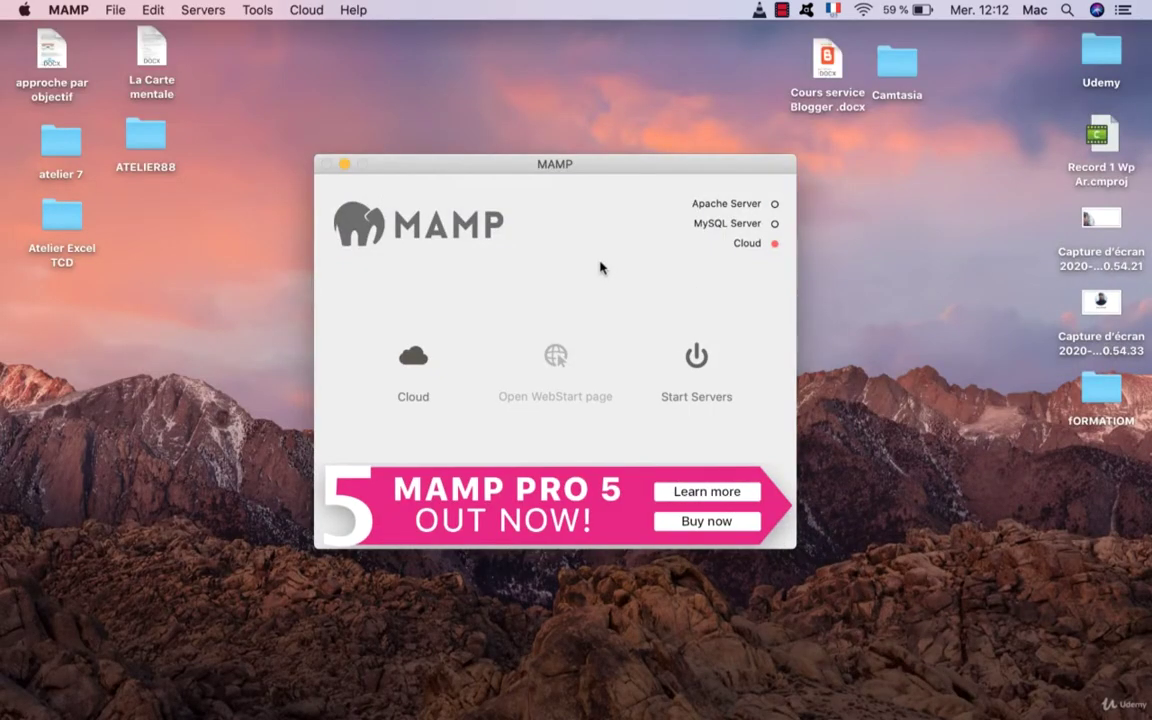
Step: Start the MAMP servers, then open My Website and Tools > phpMyAdmin from the start page
left_click(700, 355)
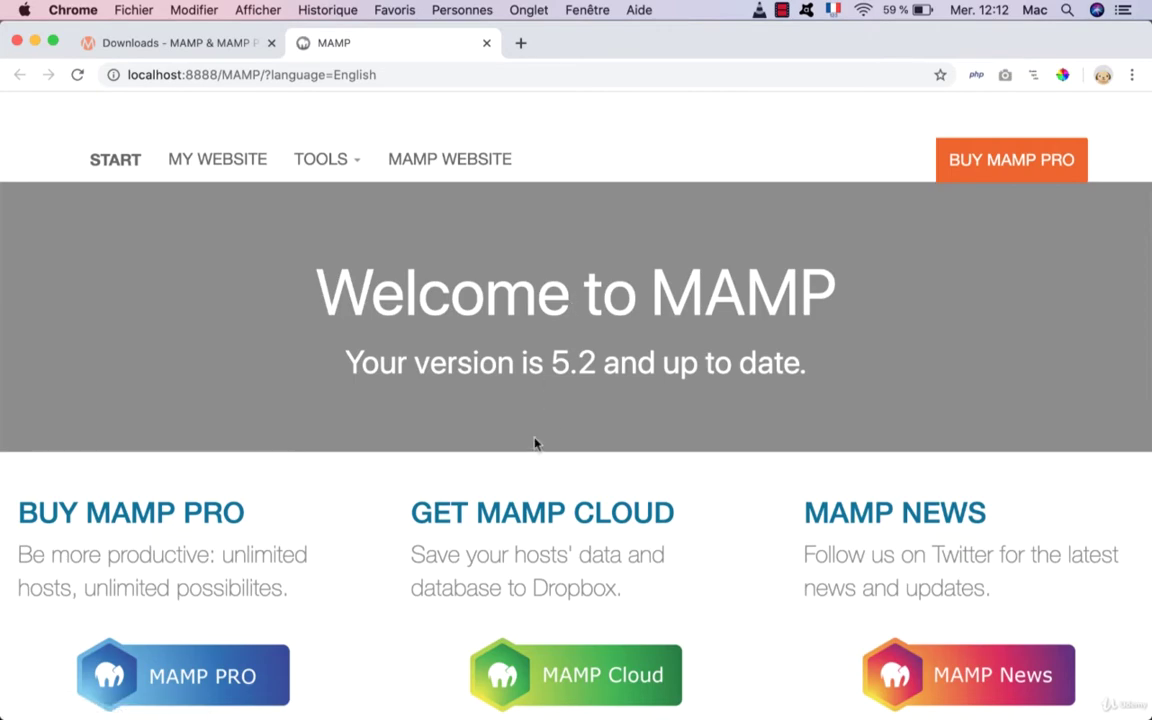
scroll(535, 443, "down", 5)
scroll(535, 443, "up", 5)
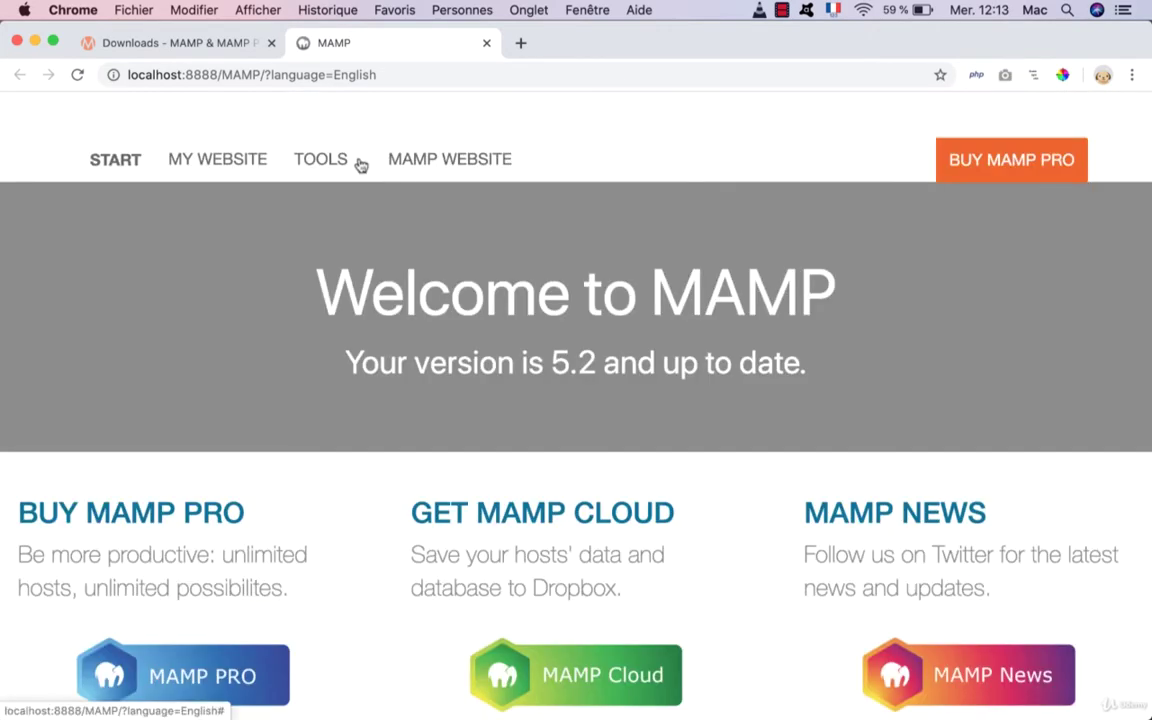
left_click(247, 172, "super")
left_click(355, 162)
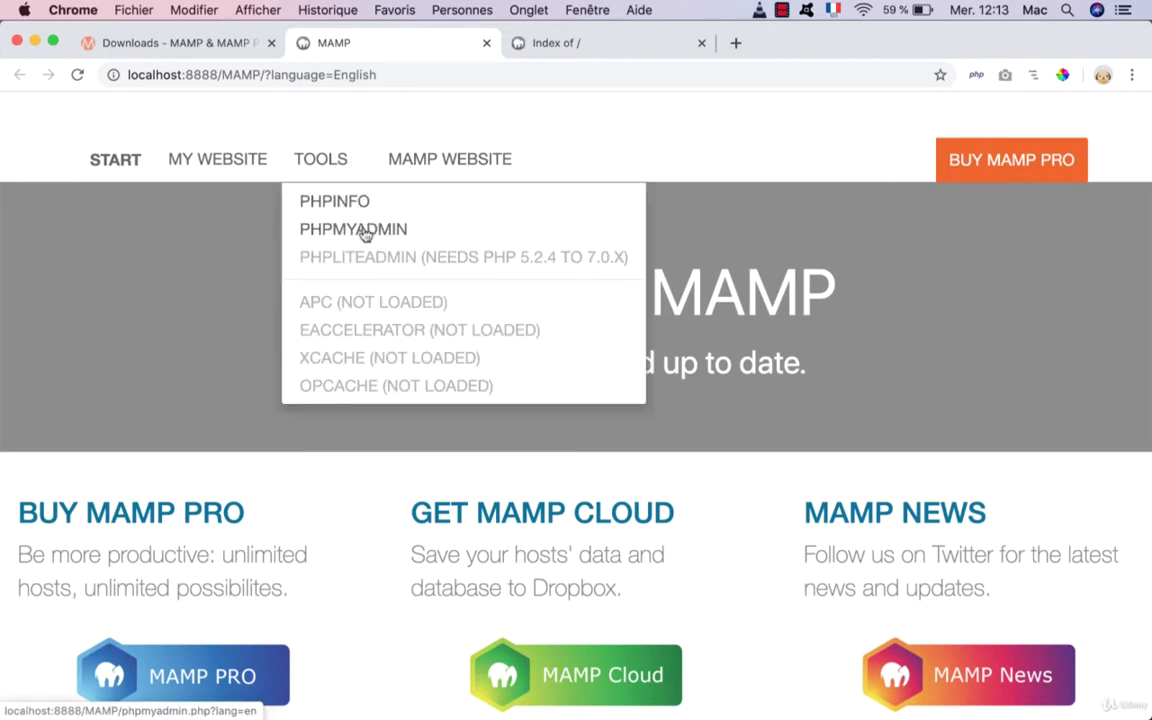
left_click(364, 234)
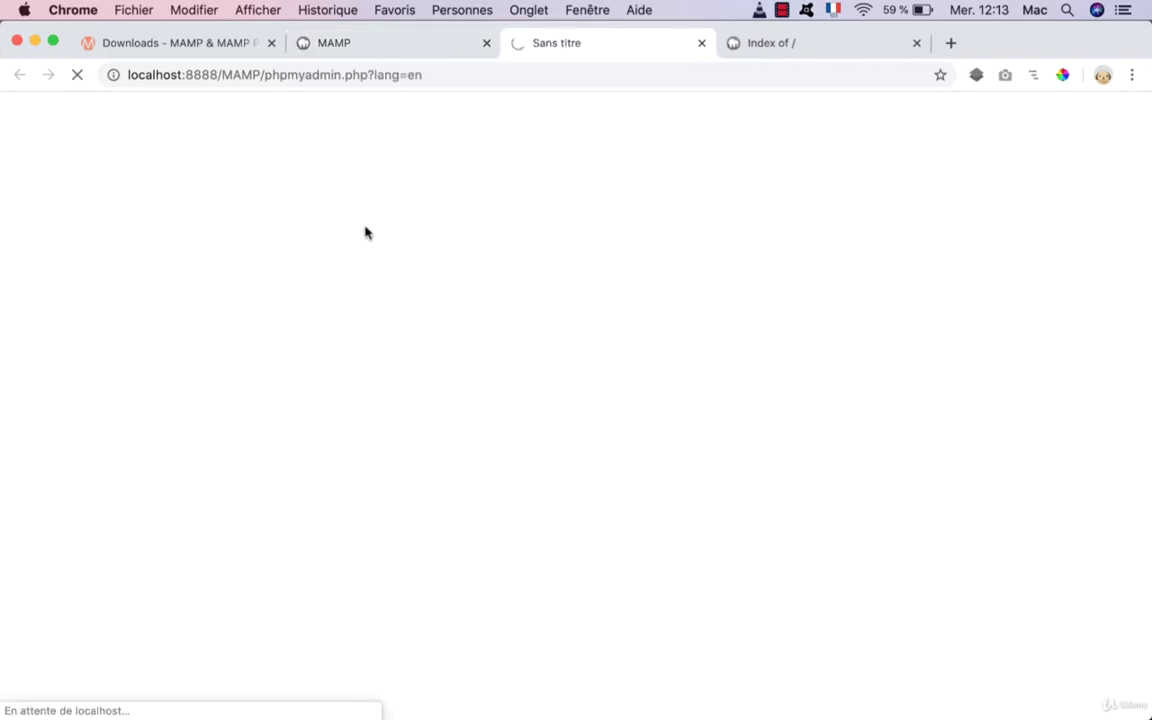
Step: Remove ?language=English from the MAMP start page address
key("ctrl+shift+Tab")
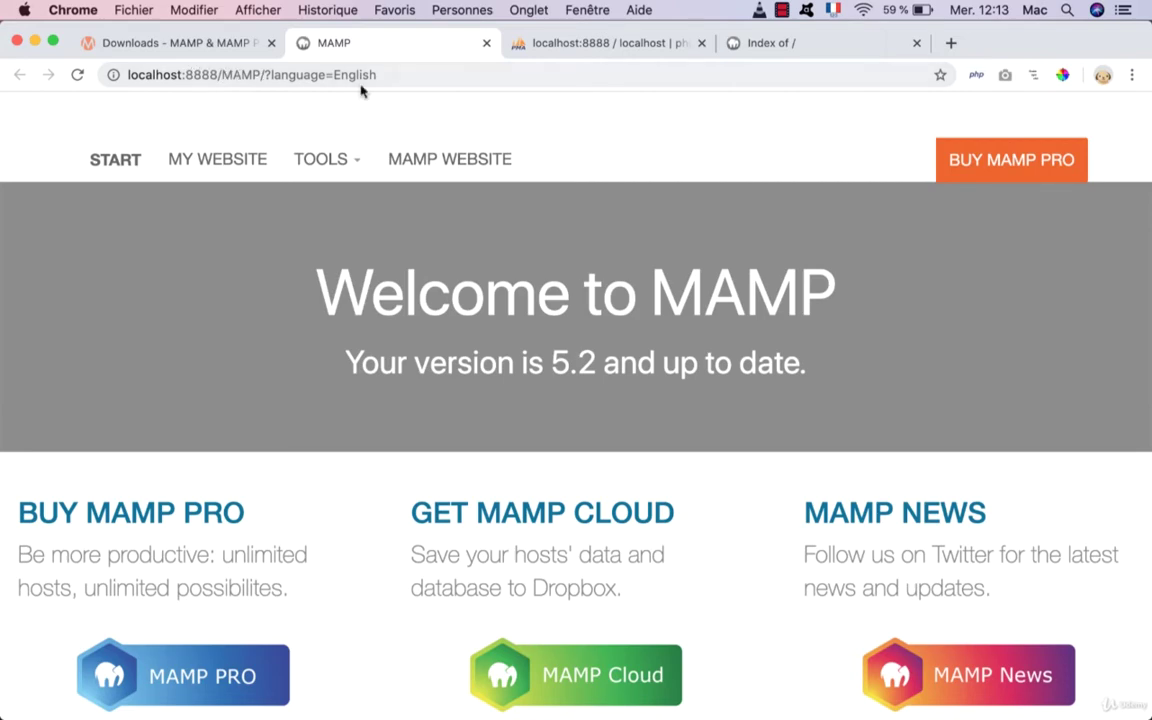
left_click_drag(265, 77, 555, 136)
key("BackSpace")
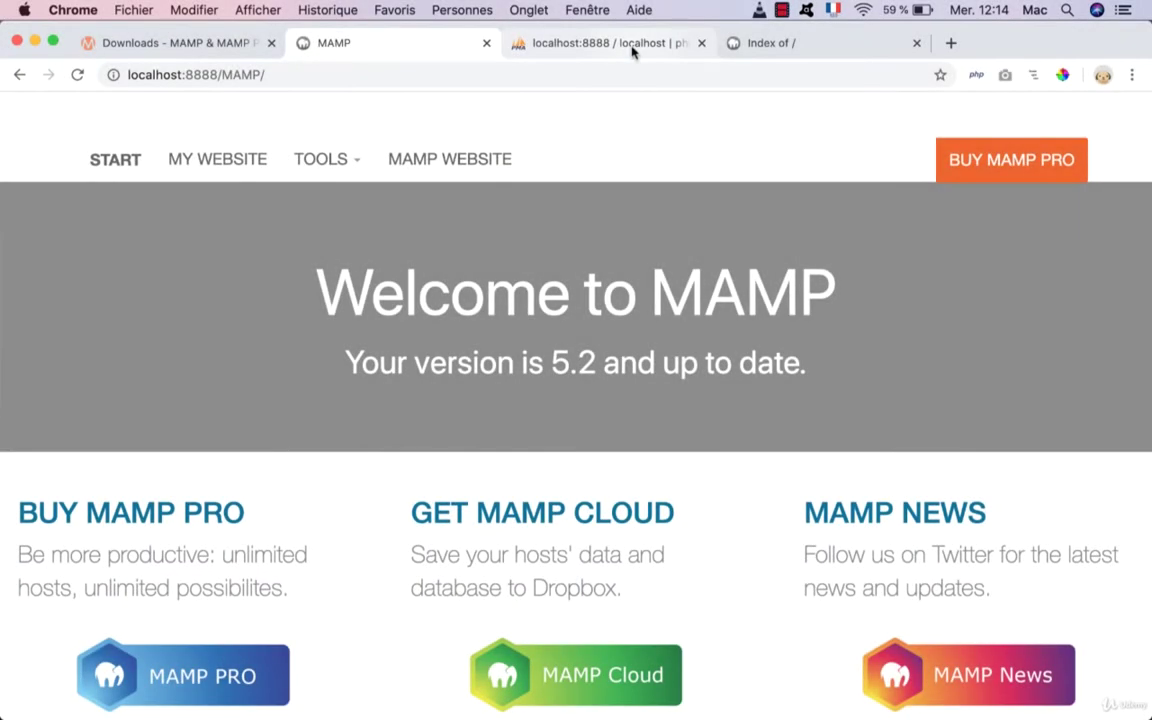
left_click(753, 46)
Step: Go to wordpress.org and download WordPress 5.4
left_click(728, 70)
type("w")
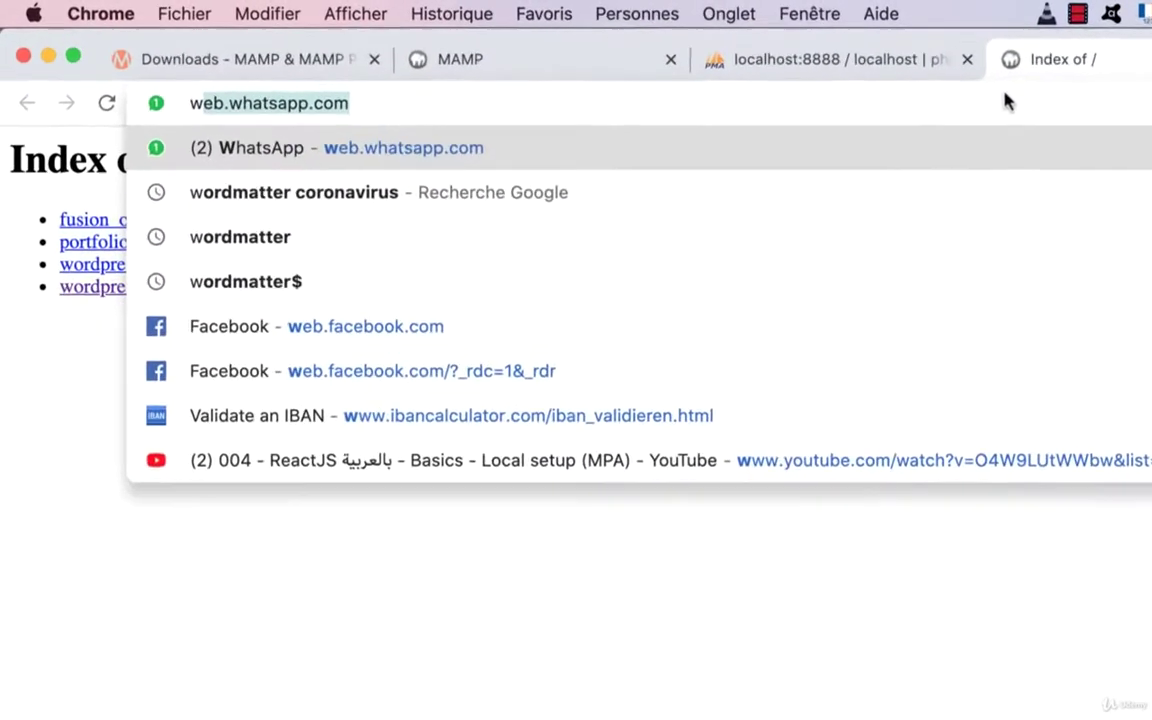
type("ordpress.com")
key("BackSpace")
key("BackSpace")
key("BackSpace")
type("o")
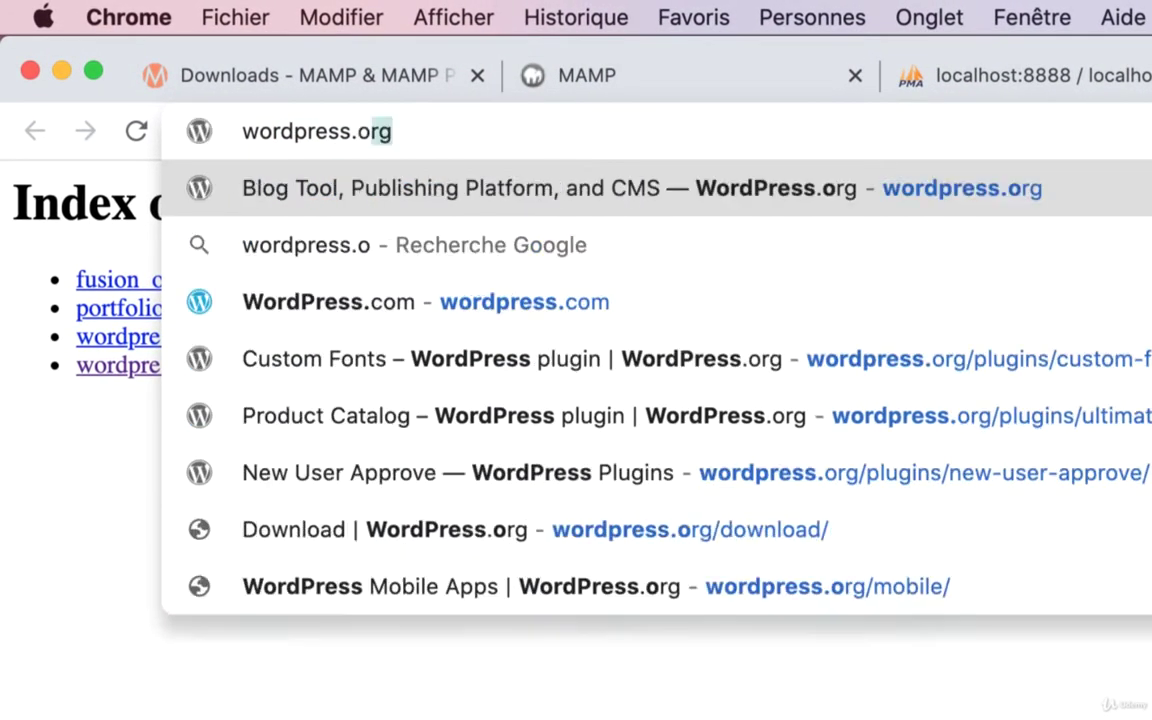
type("rg")
key("Return")
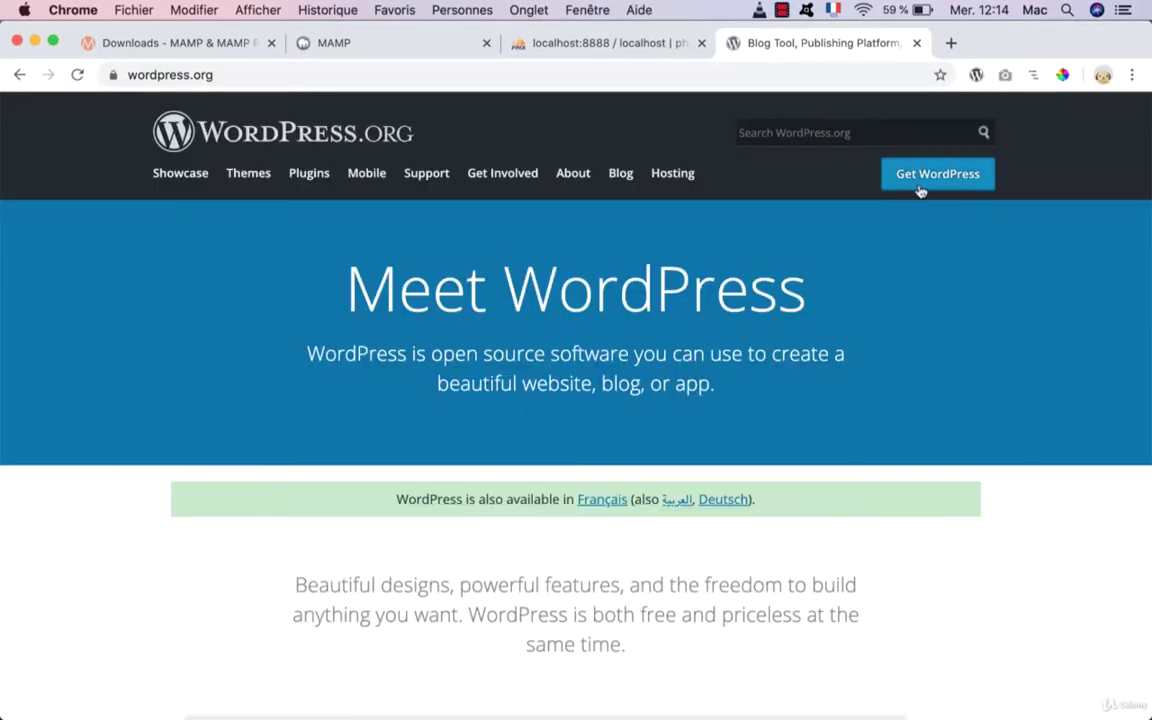
left_click(920, 188)
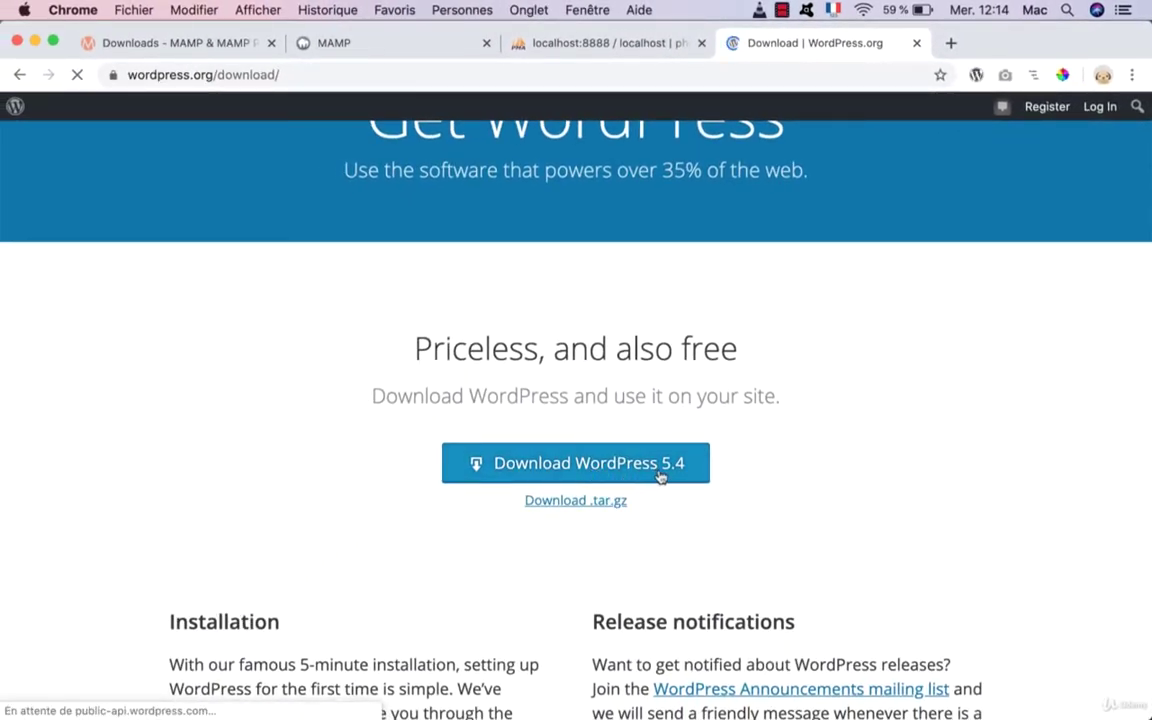
left_click(660, 474)
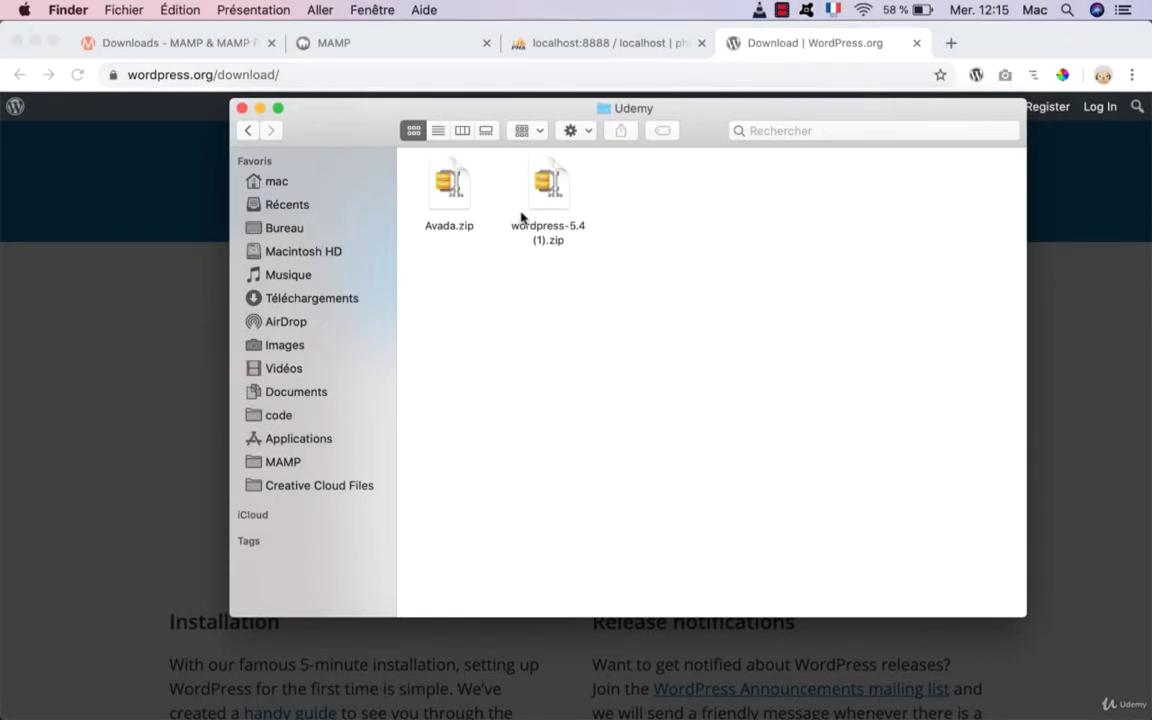
Step: Unzip the WordPress 5.4 archive and open the extracted wordpress folder
left_click(555, 182)
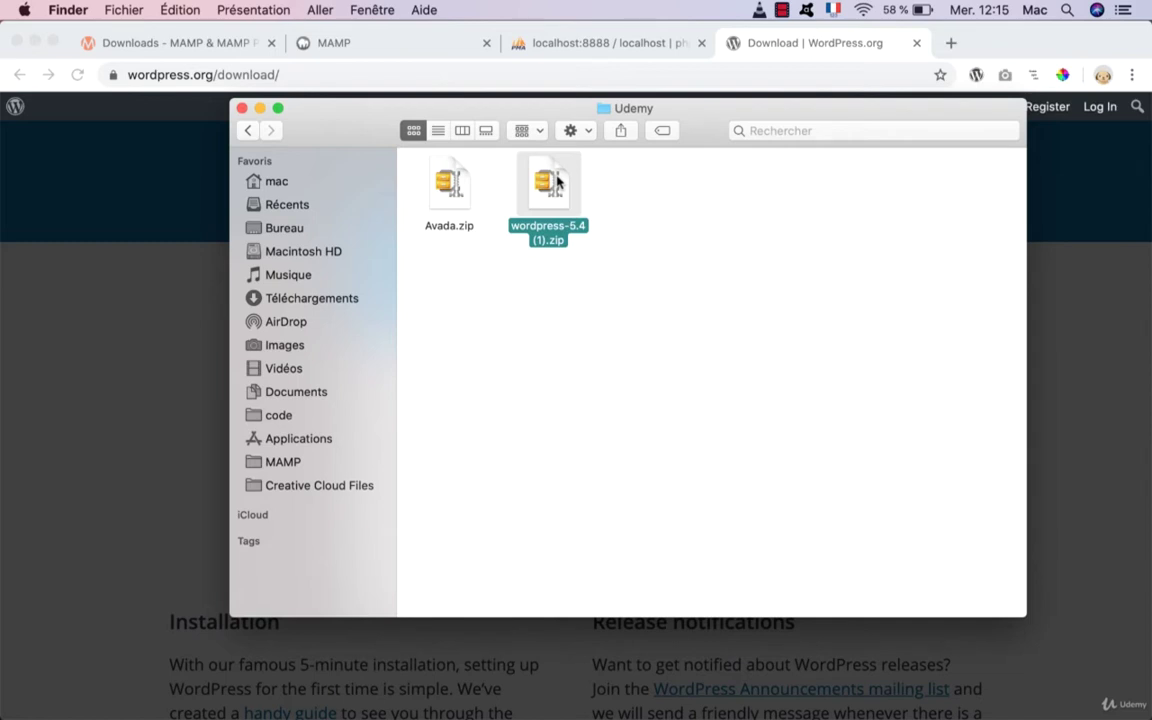
left_click(449, 185)
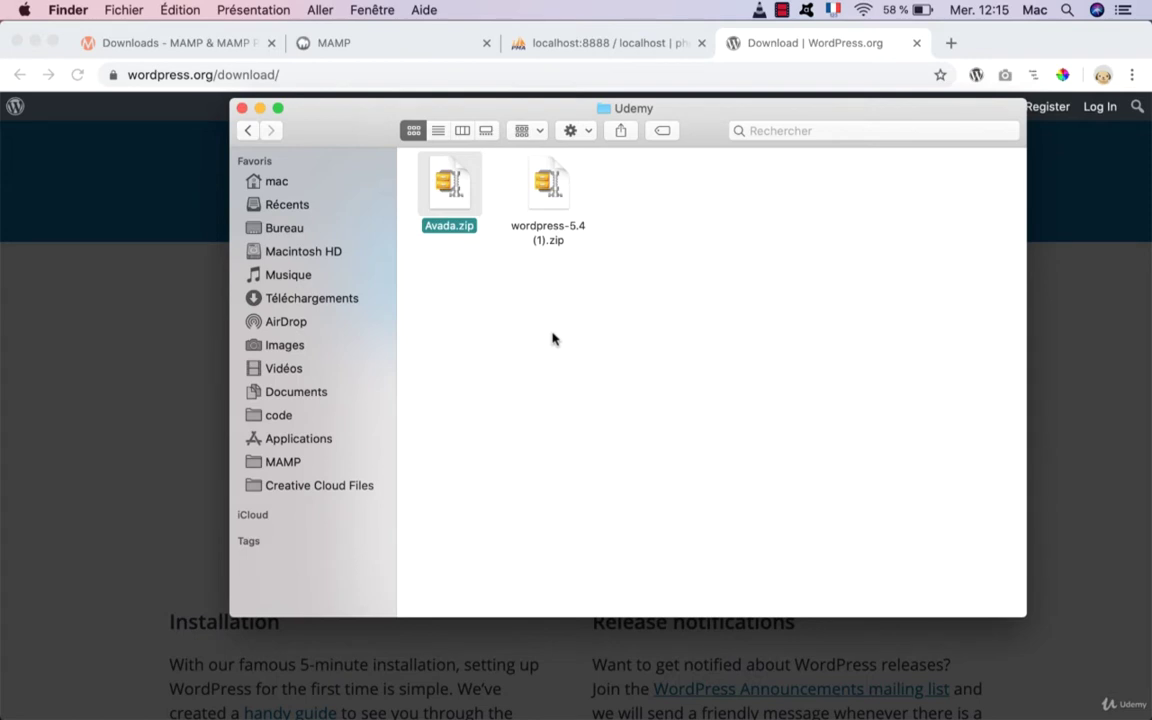
left_click(549, 187)
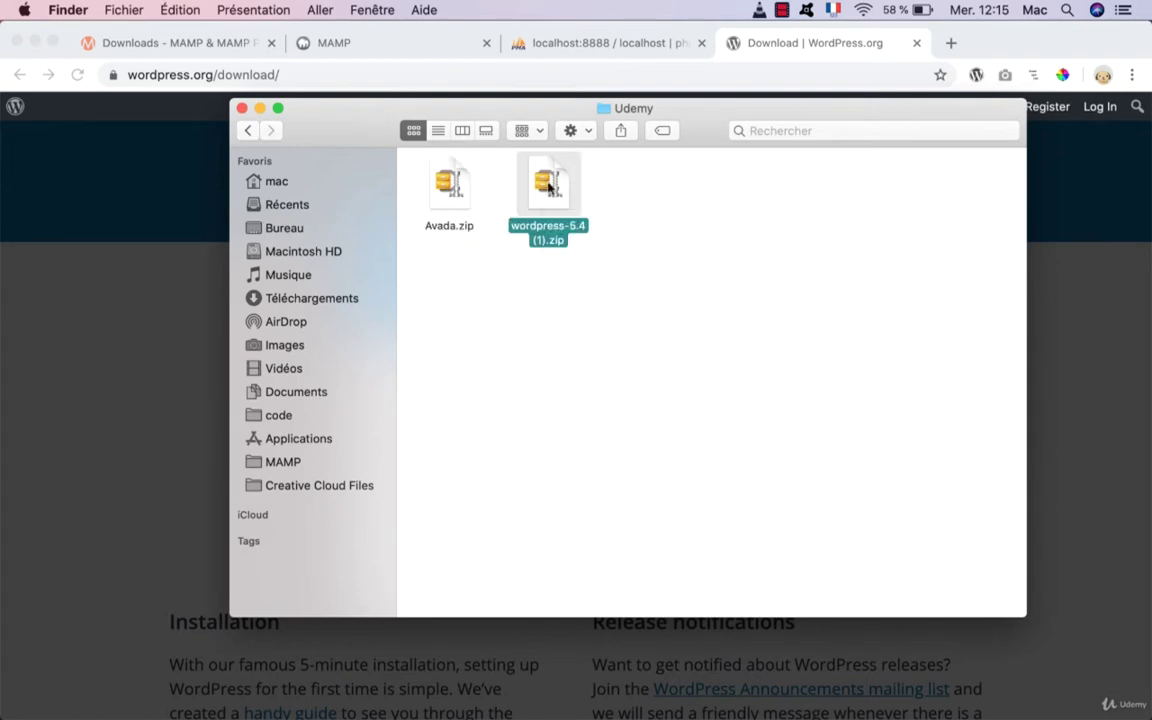
right_click(549, 187)
mouse_move(718, 578)
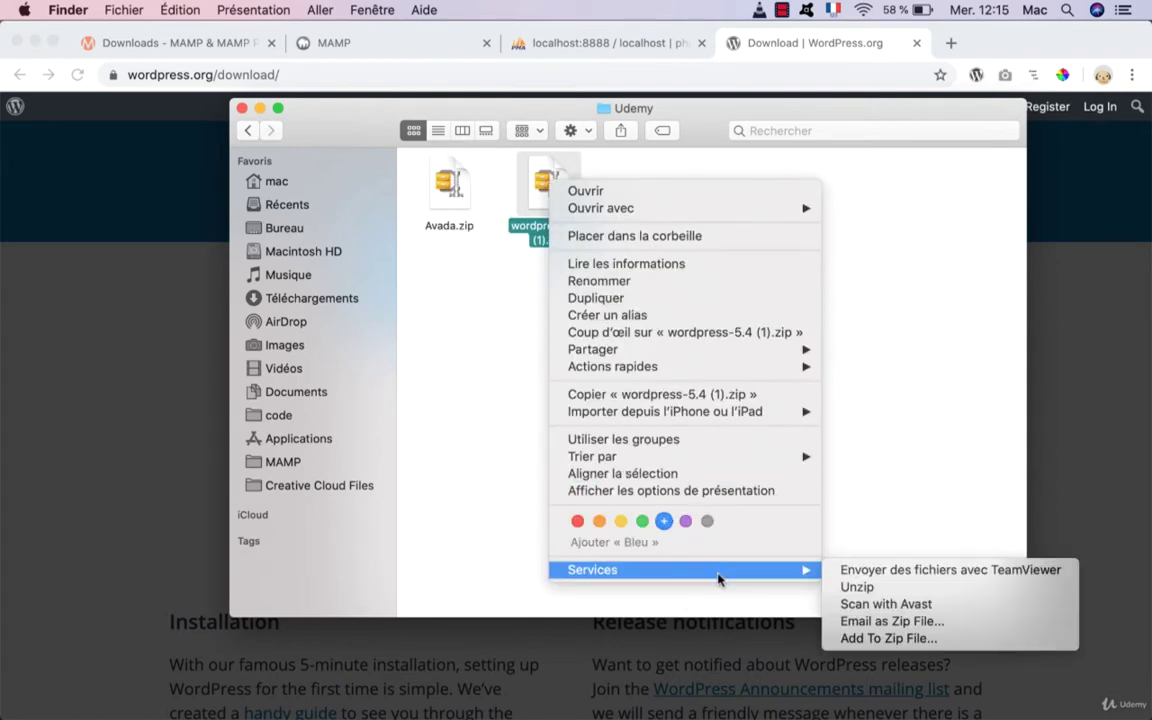
left_click(846, 588)
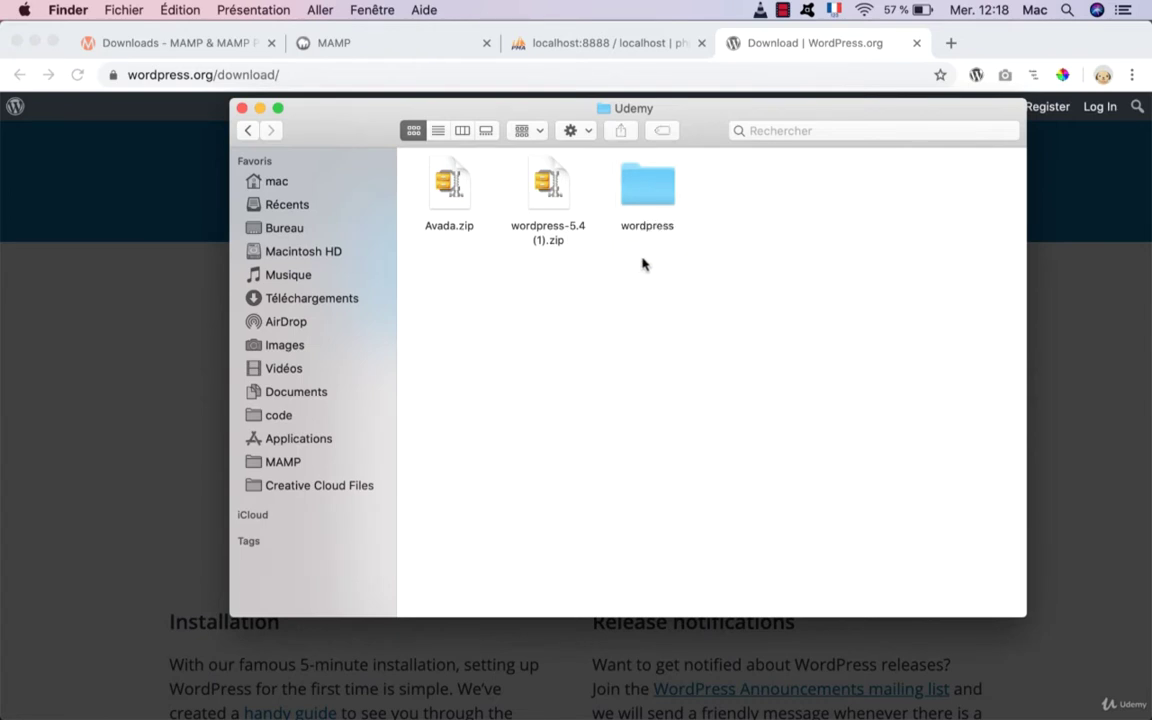
double_click(643, 194)
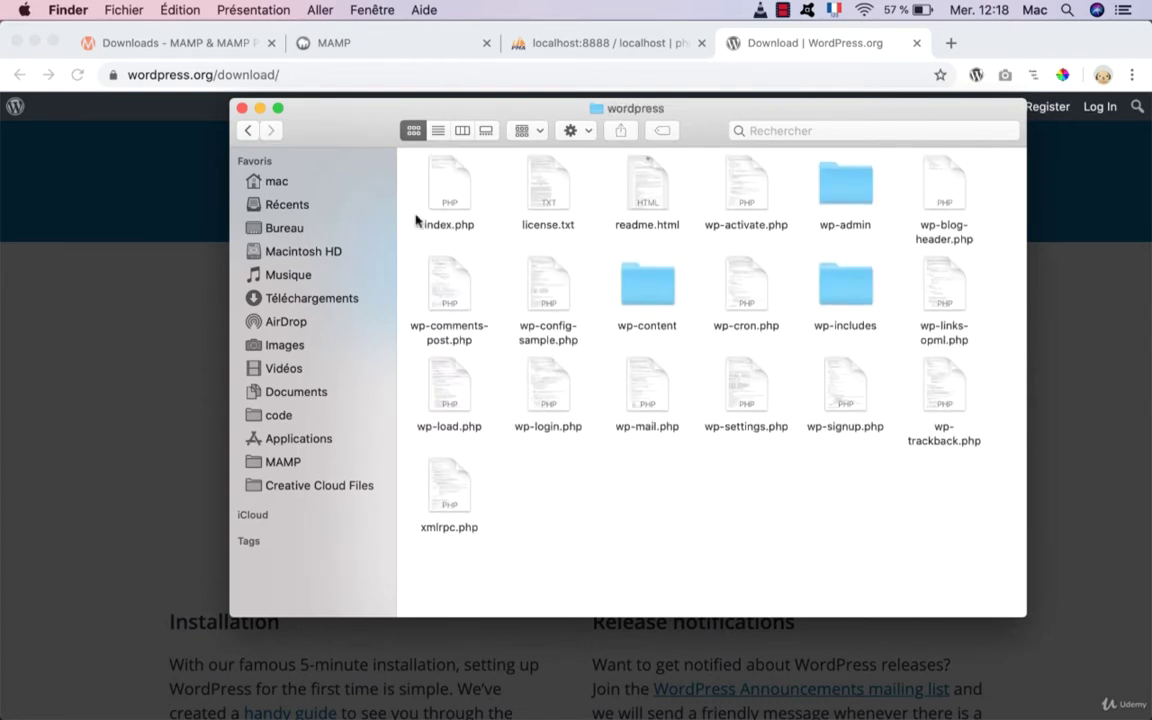
Step: Paste the wordpress folder into MAMP's htdocs folder
left_click(246, 131)
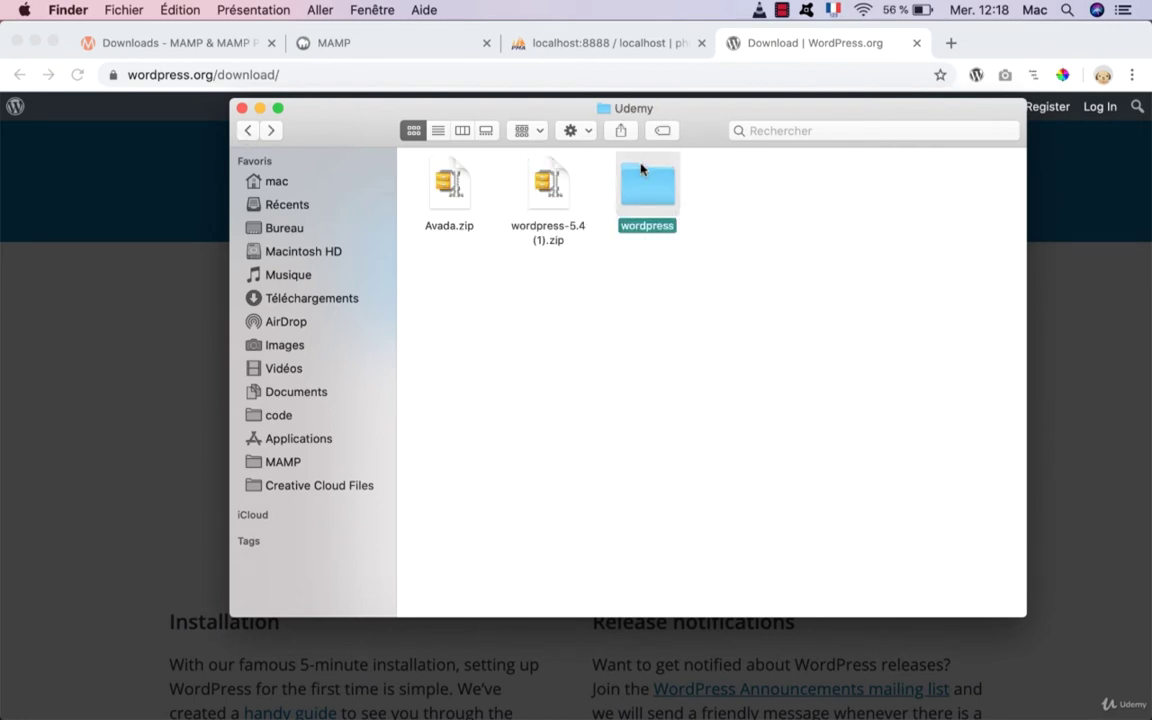
left_click(282, 462)
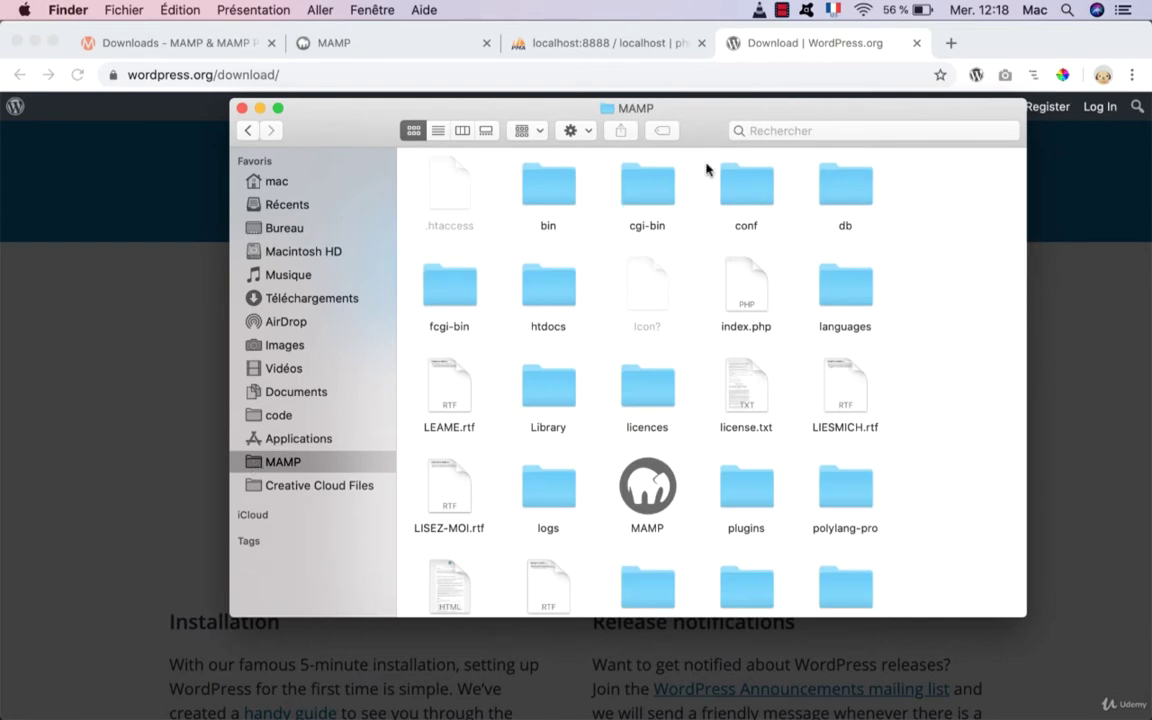
double_click(548, 292)
right_click(533, 297)
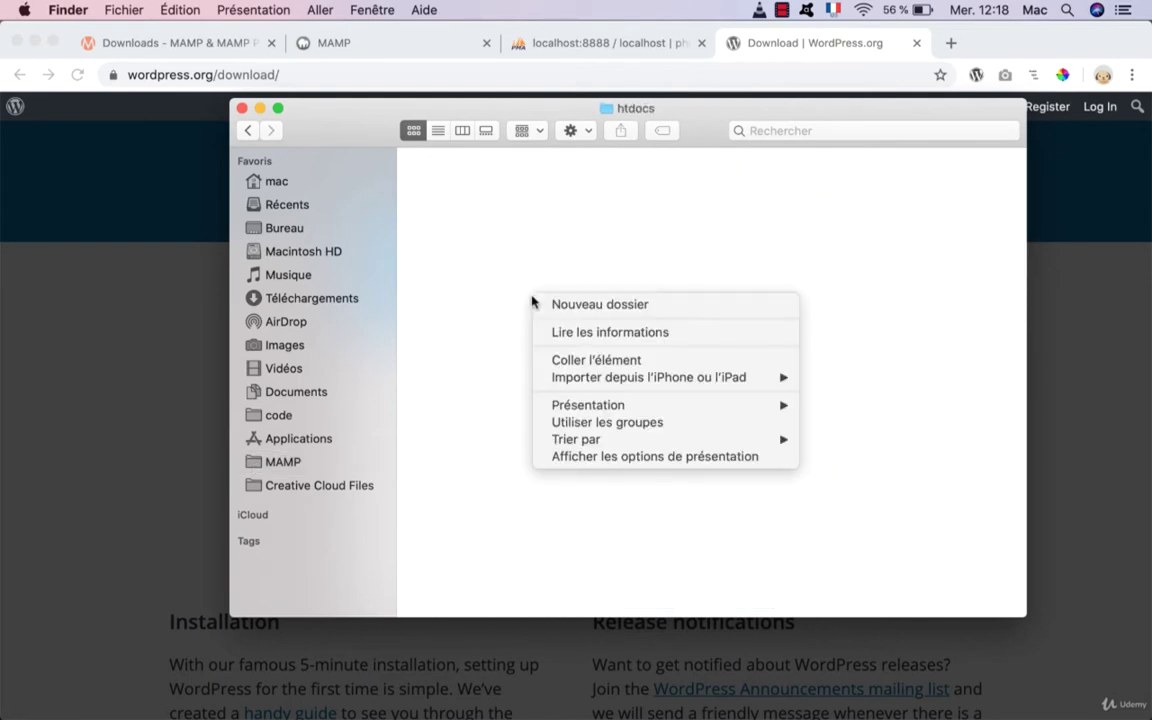
left_click(565, 361)
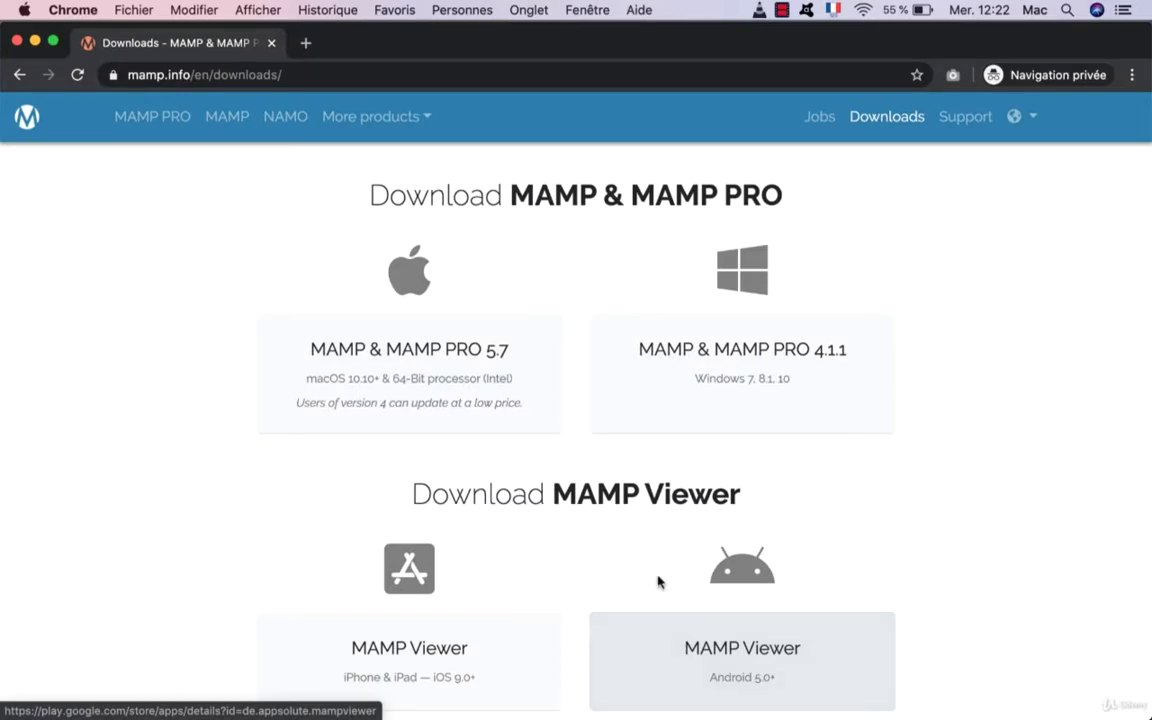
Step: Load localhost:8888/wordpress/ and look over the setup's language list
left_click(284, 75)
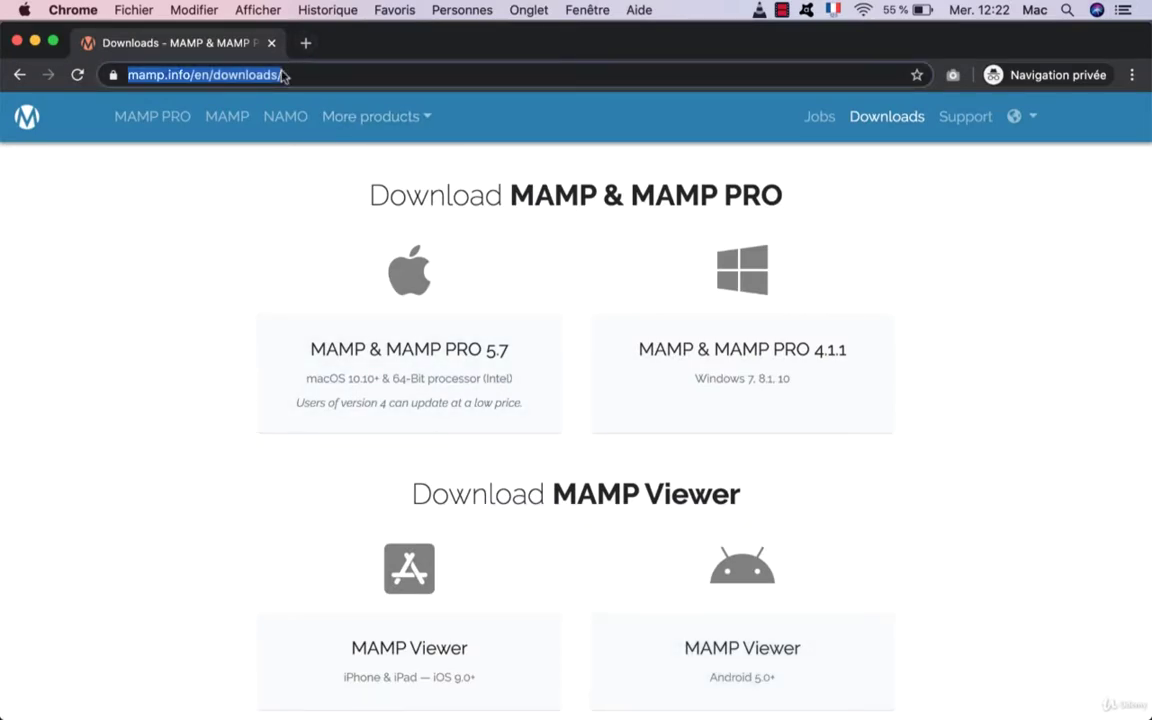
type("locla")
key("BackSpace")
key("BackSpace")
type("alhost:8888")
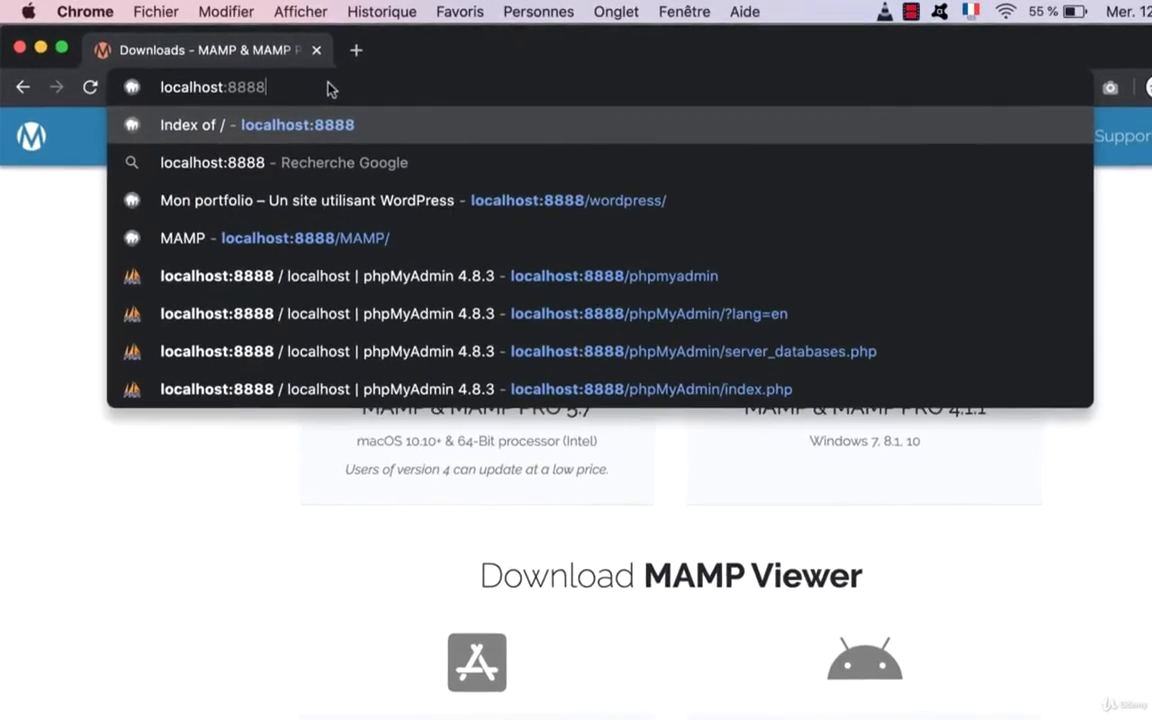
type("/")
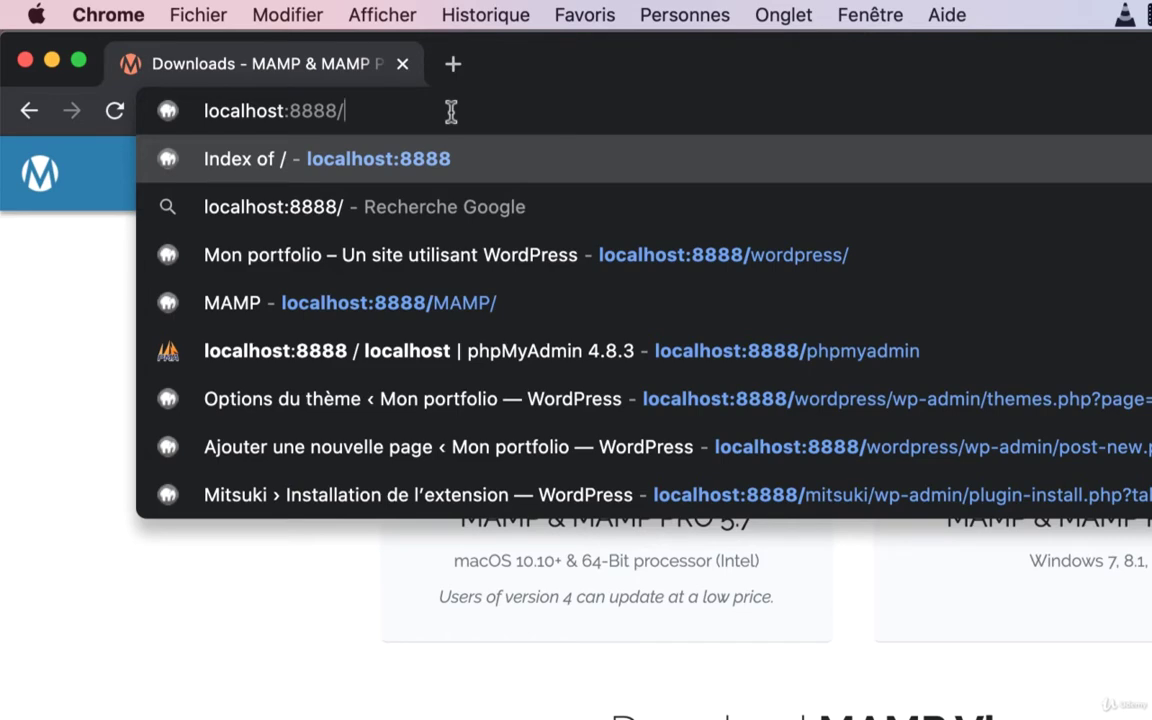
type("word")
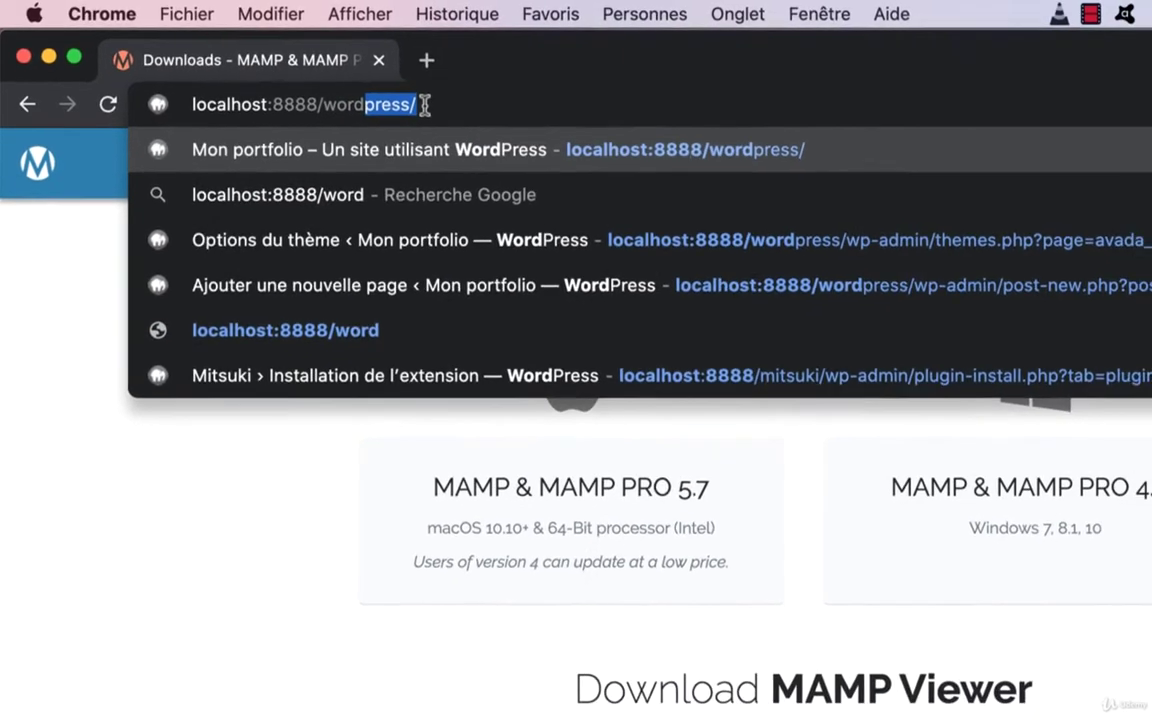
key("Return")
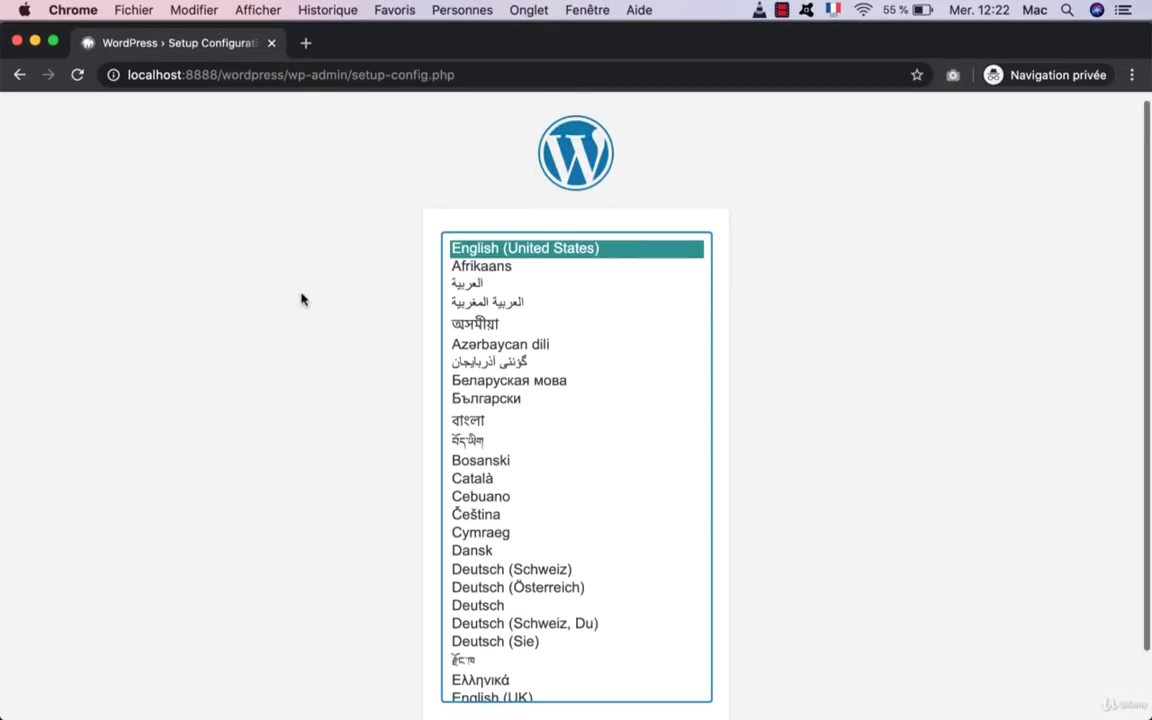
scroll(303, 298, "down", 2)
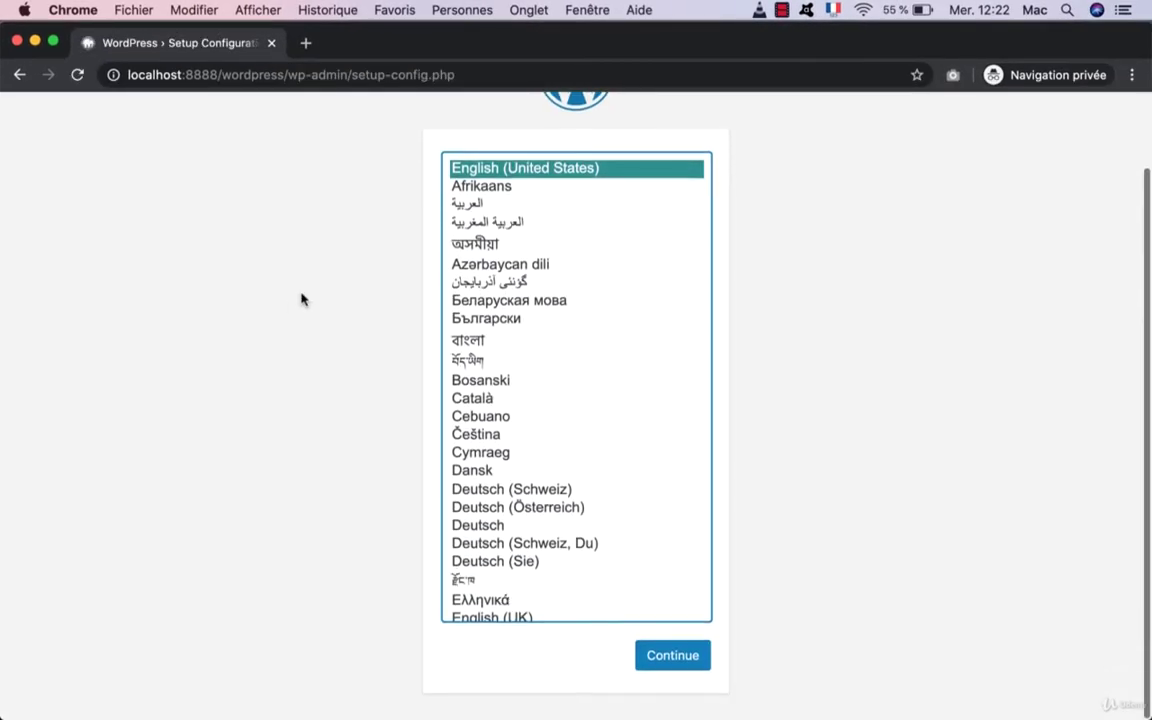
scroll(303, 298, "up", 2)
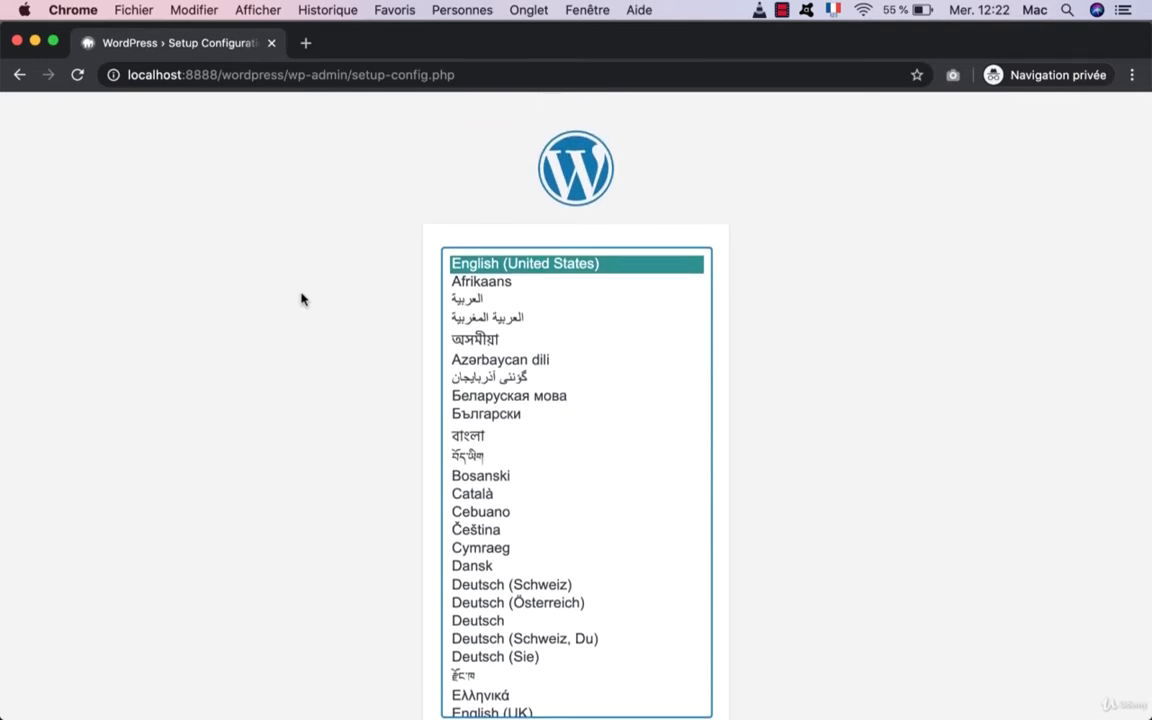
scroll(303, 298, "down", 2)
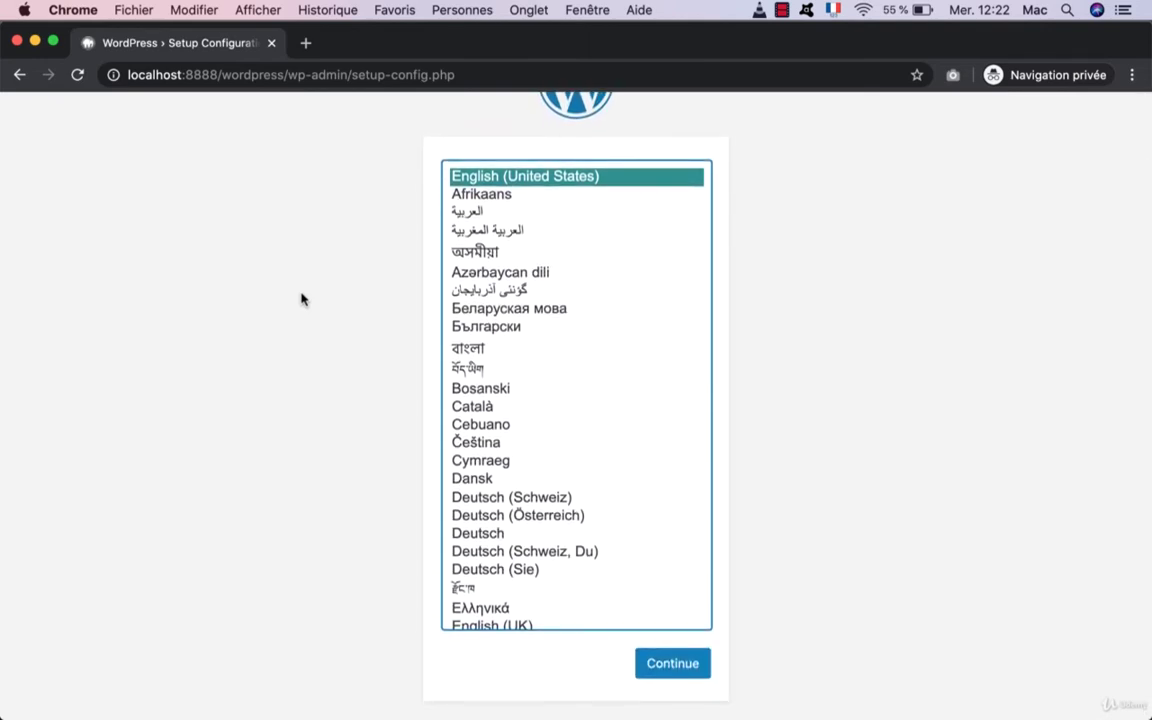
scroll(303, 298, "up", 2)
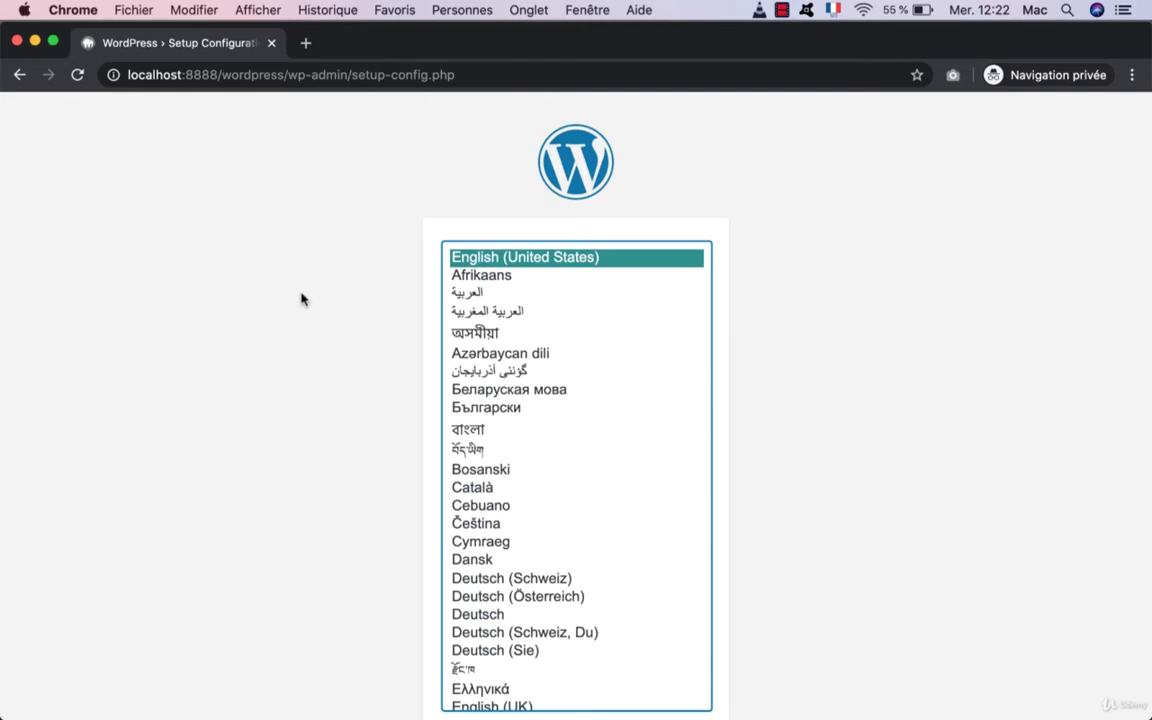
scroll(297, 289, "down", 2)
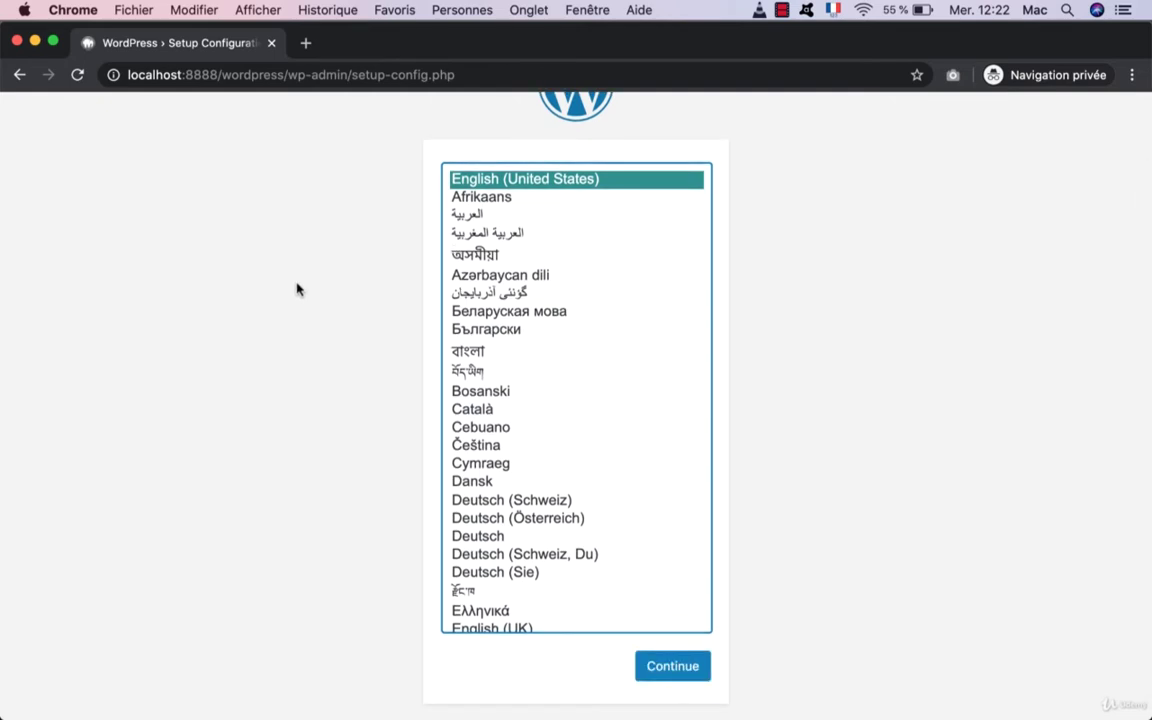
scroll(297, 289, "up", 1)
scroll(297, 289, "up", 1)
scroll(297, 289, "down", 2)
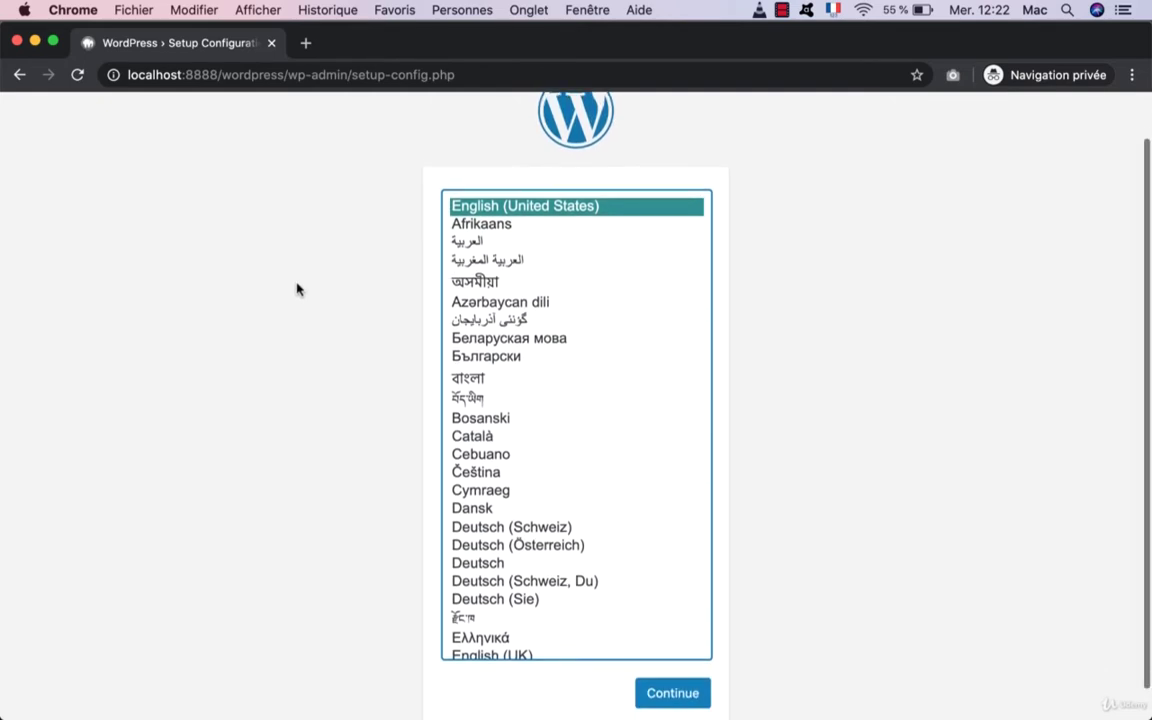
scroll(297, 289, "up", 3)
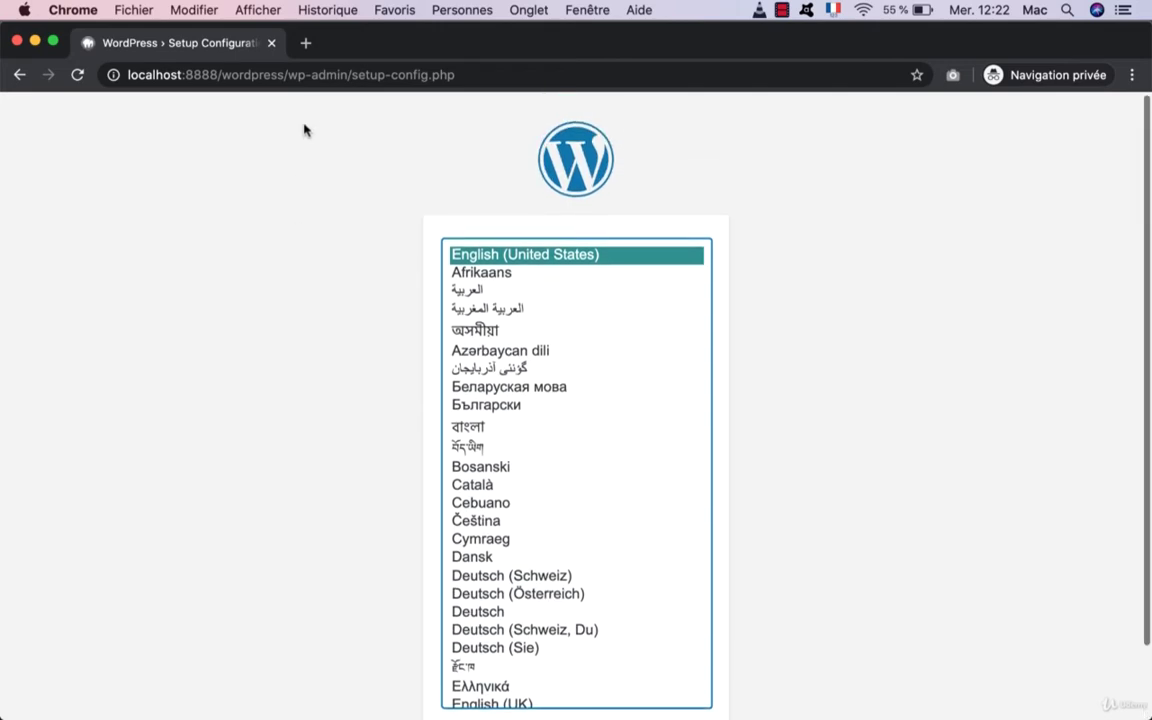
Step: Open localhost:8888/phpMyAdmin in a new tab and switch its theme to pmahomme
left_click(306, 42)
type("lo")
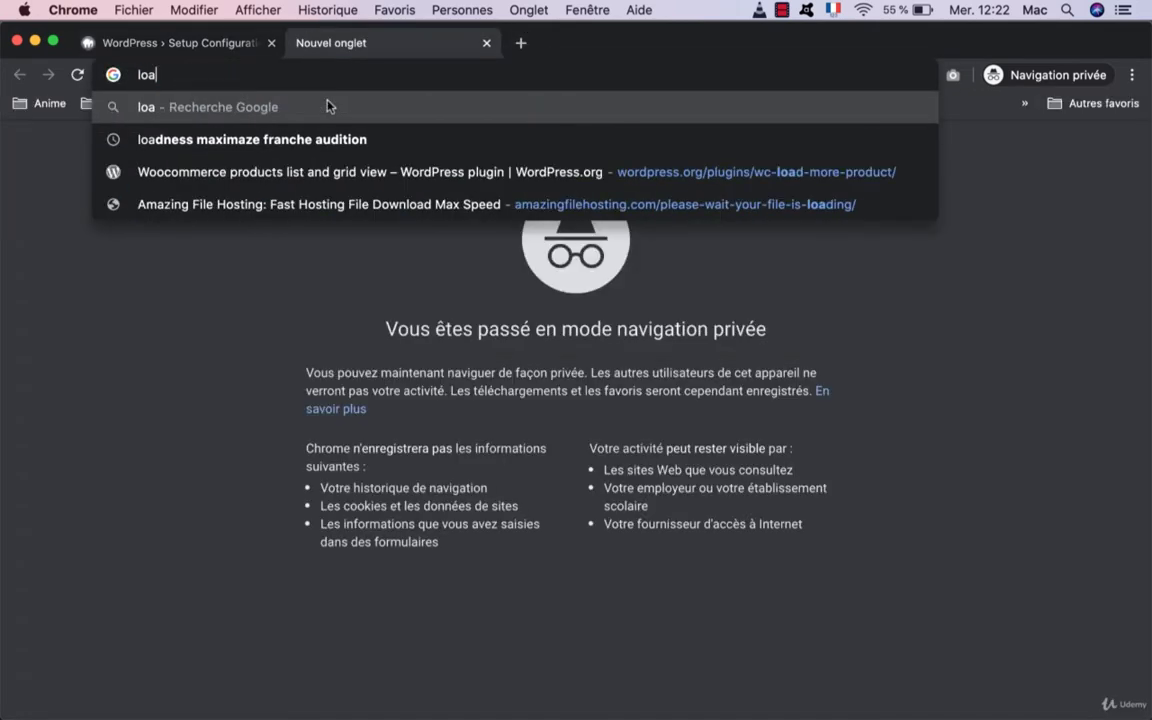
type("calhost:8888/")
key("Down")
key("Down")
key("Down")
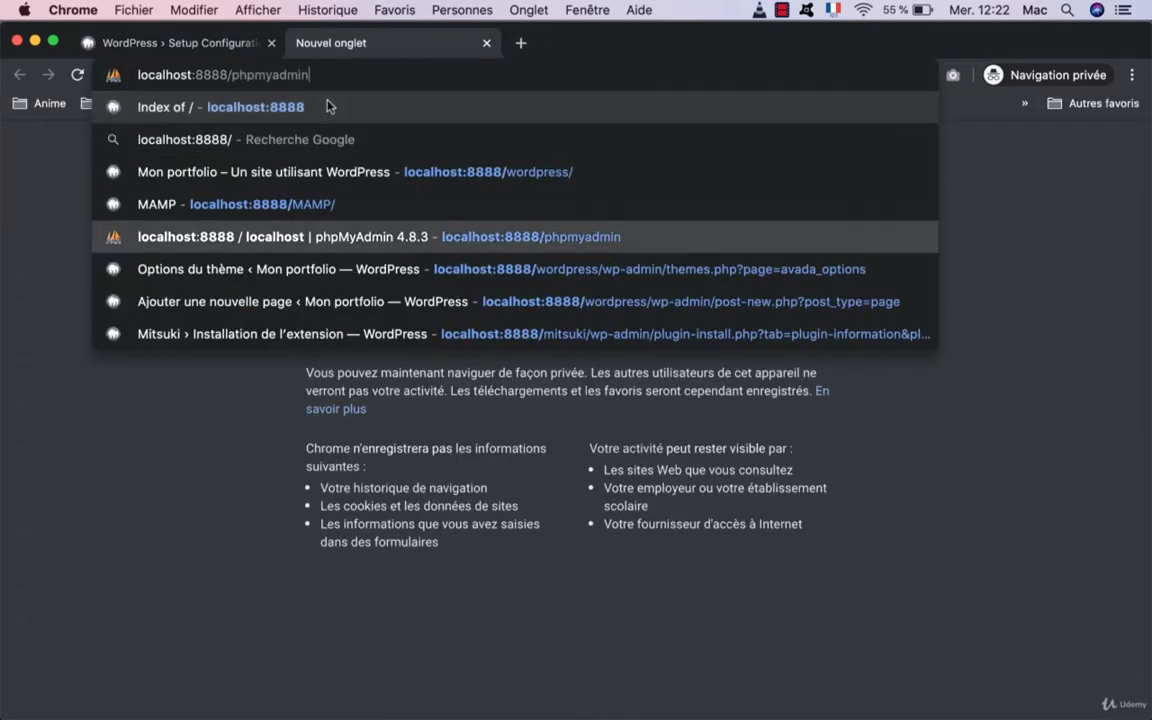
key("Return")
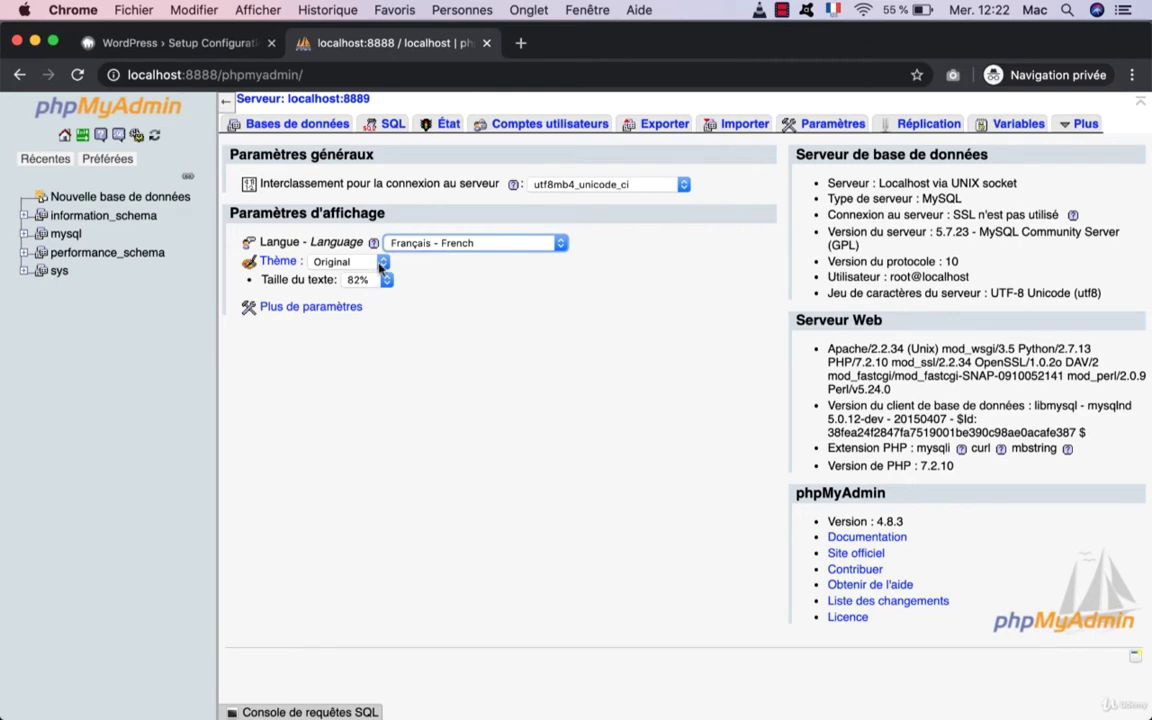
left_click(381, 262)
left_click(378, 278)
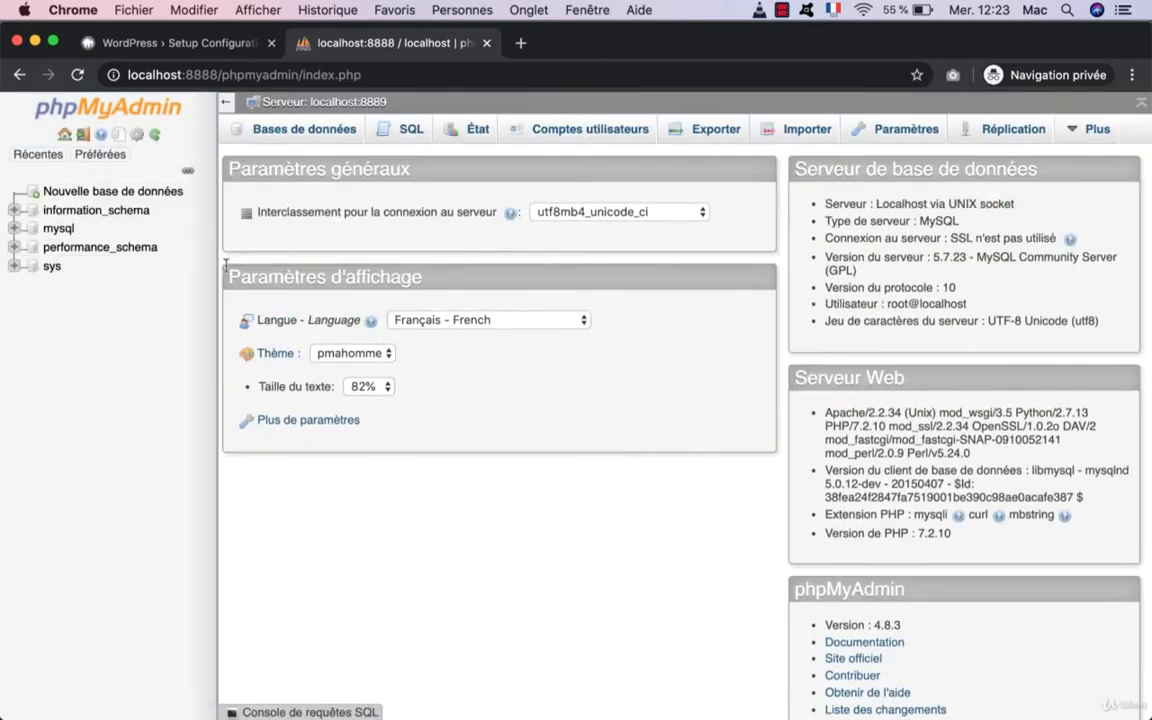
Step: Create an empty database named wordpress
left_click(284, 134)
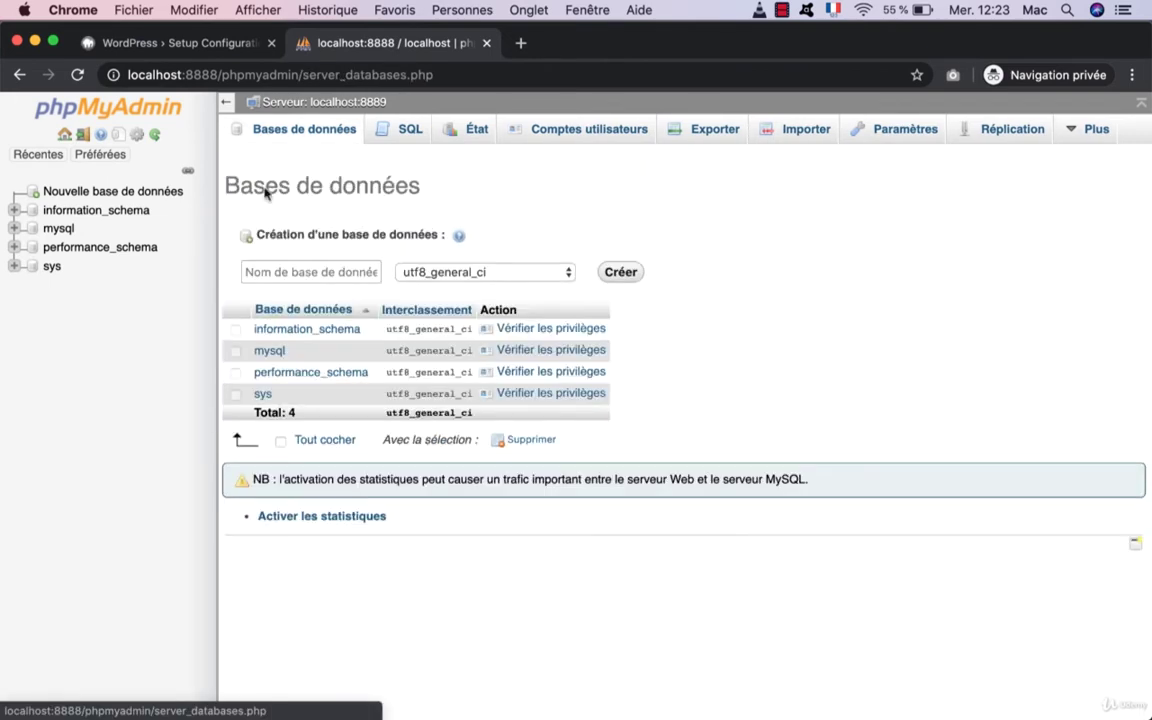
left_click(283, 271)
type("wordpres")
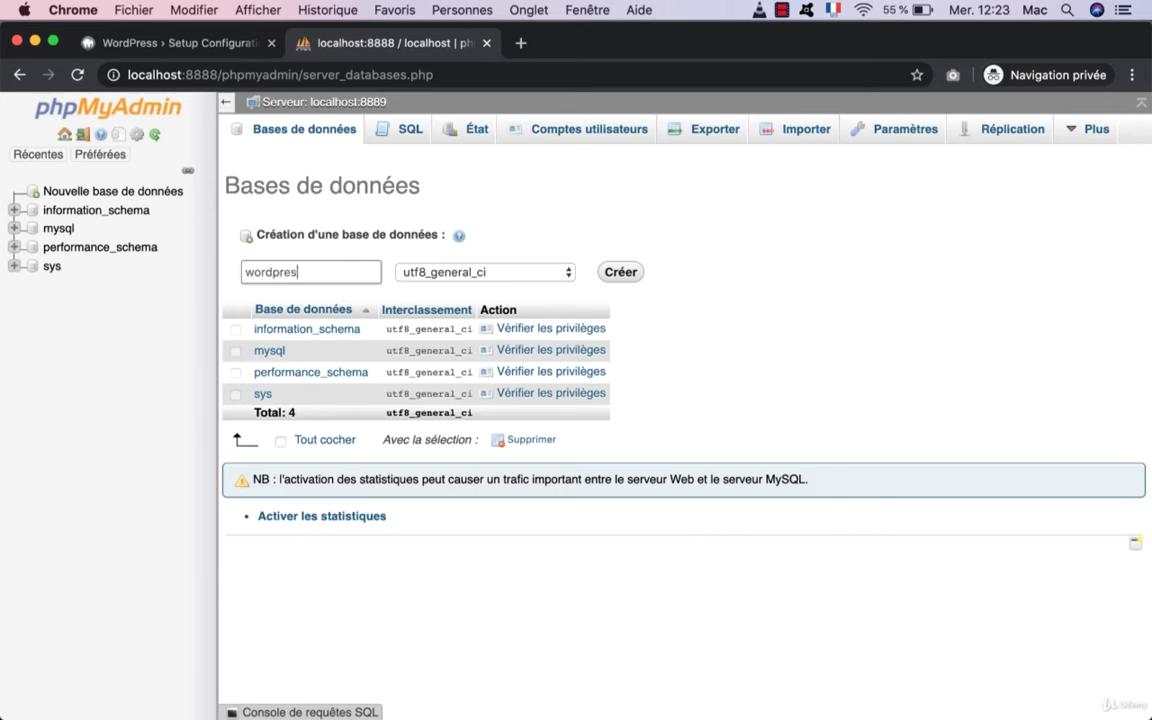
type("s")
left_click(622, 277)
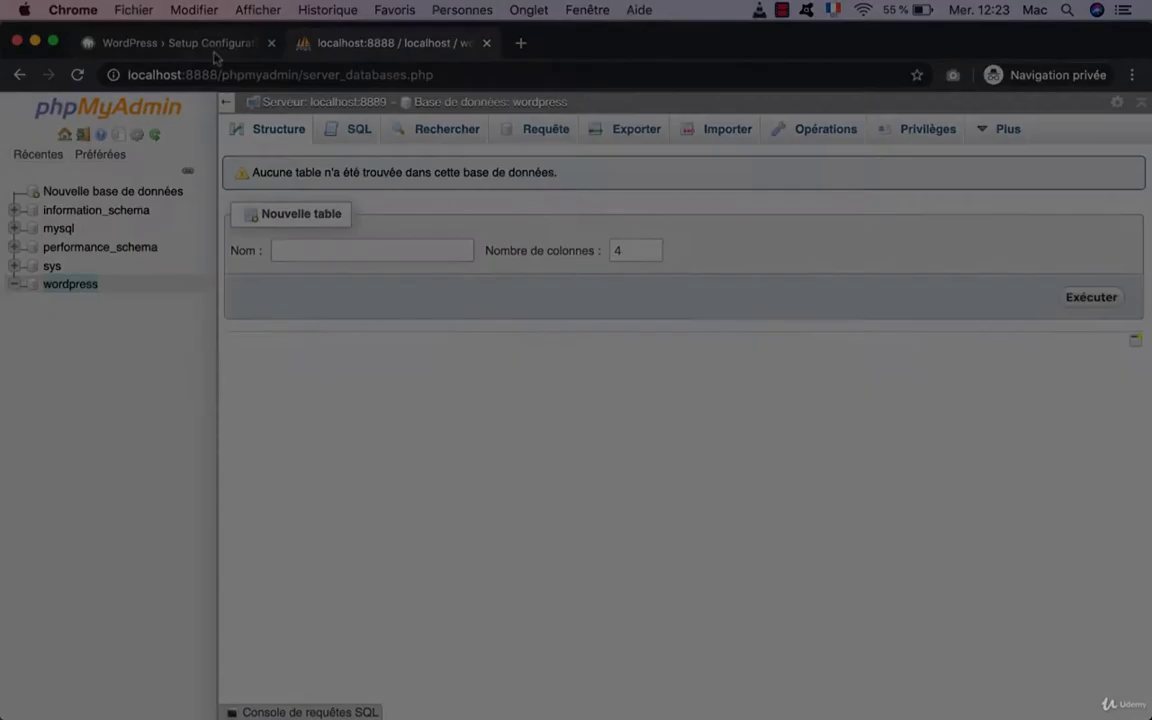
Step: Continue the WordPress setup with English (UK) as the language
left_click(185, 39)
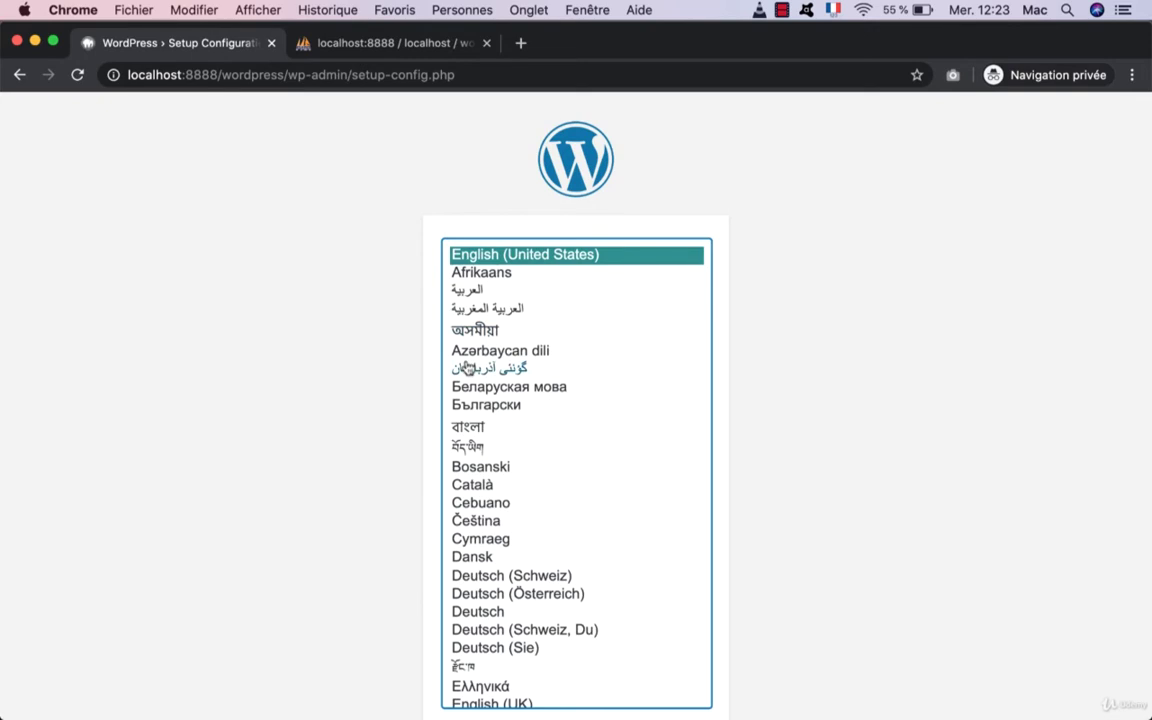
scroll(452, 362, "down", 3)
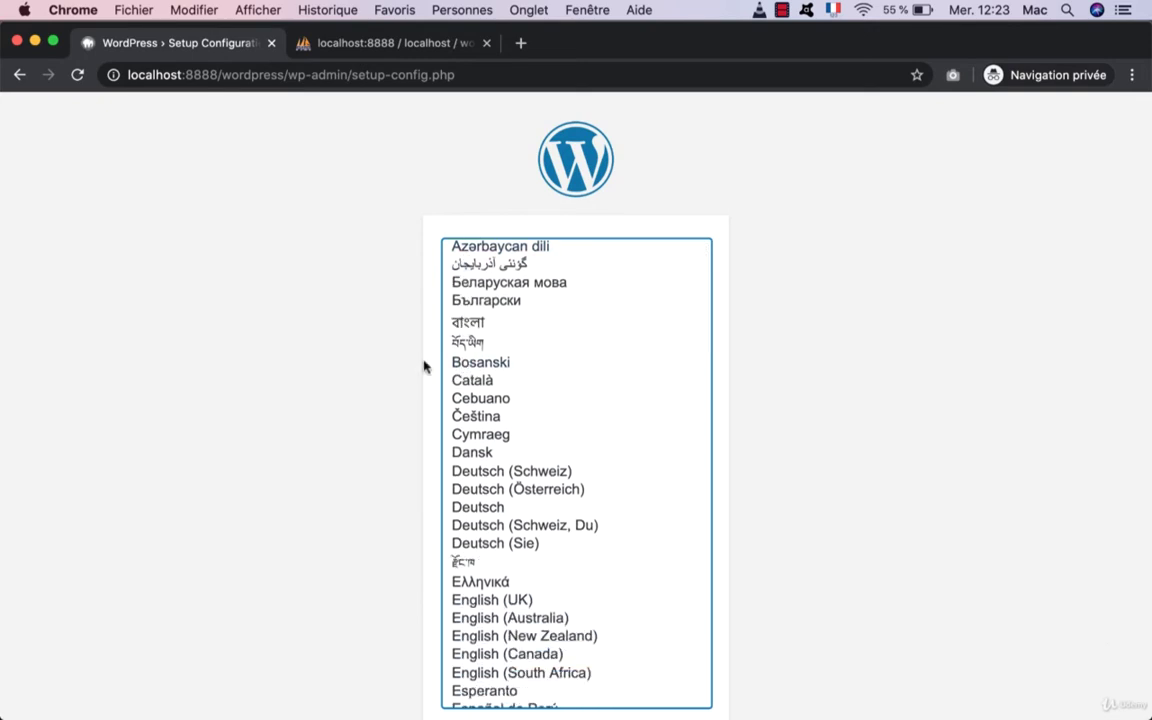
scroll(573, 360, "up", 3)
scroll(573, 360, "down", 3)
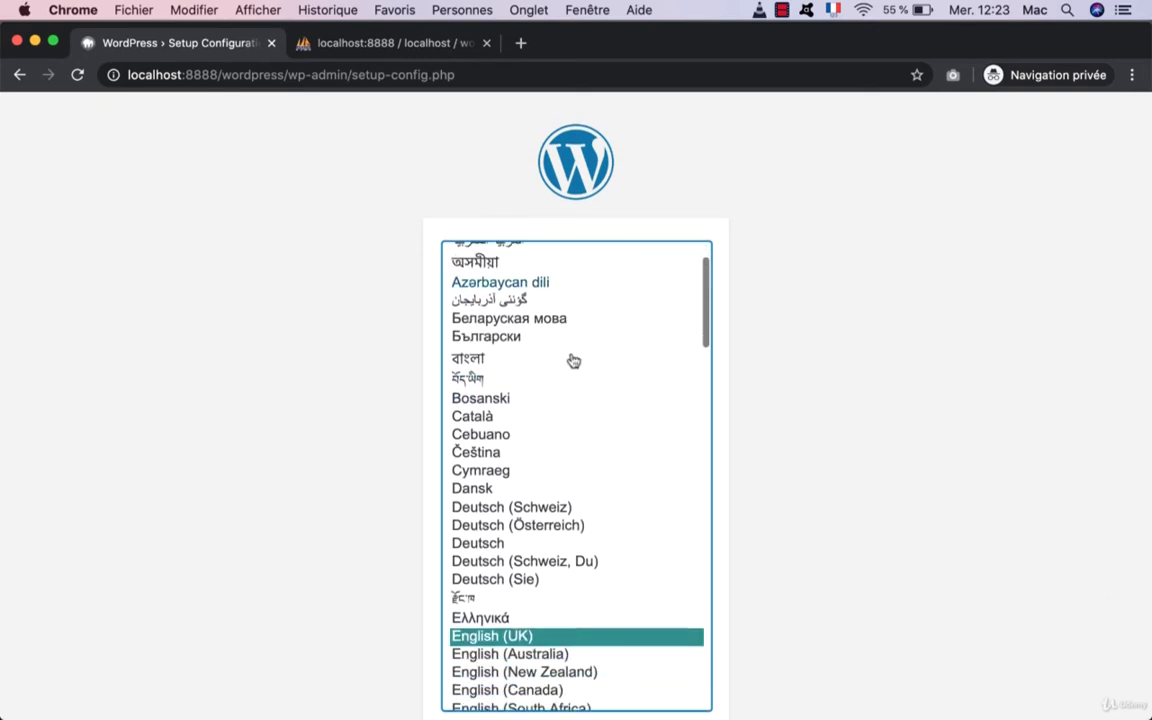
scroll(352, 478, "down", 2)
left_click(683, 661)
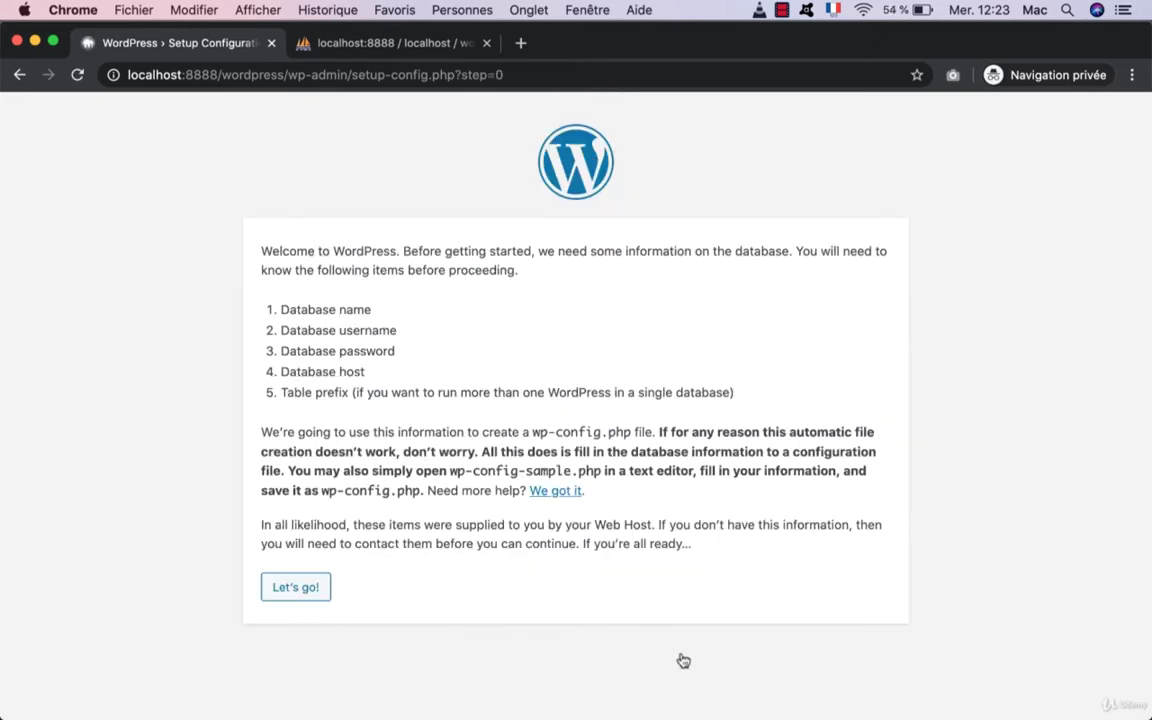
left_click(308, 595)
Step: Submit database wordpress on localhost with username root and the database password
double_click(443, 300)
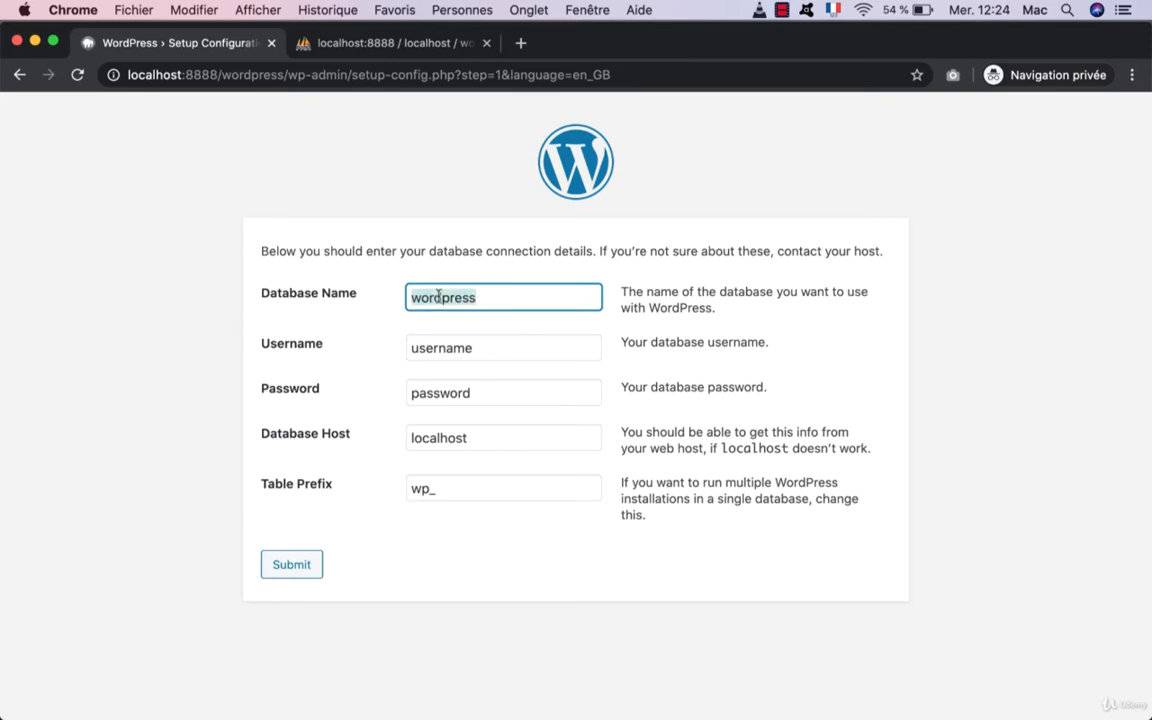
double_click(430, 345)
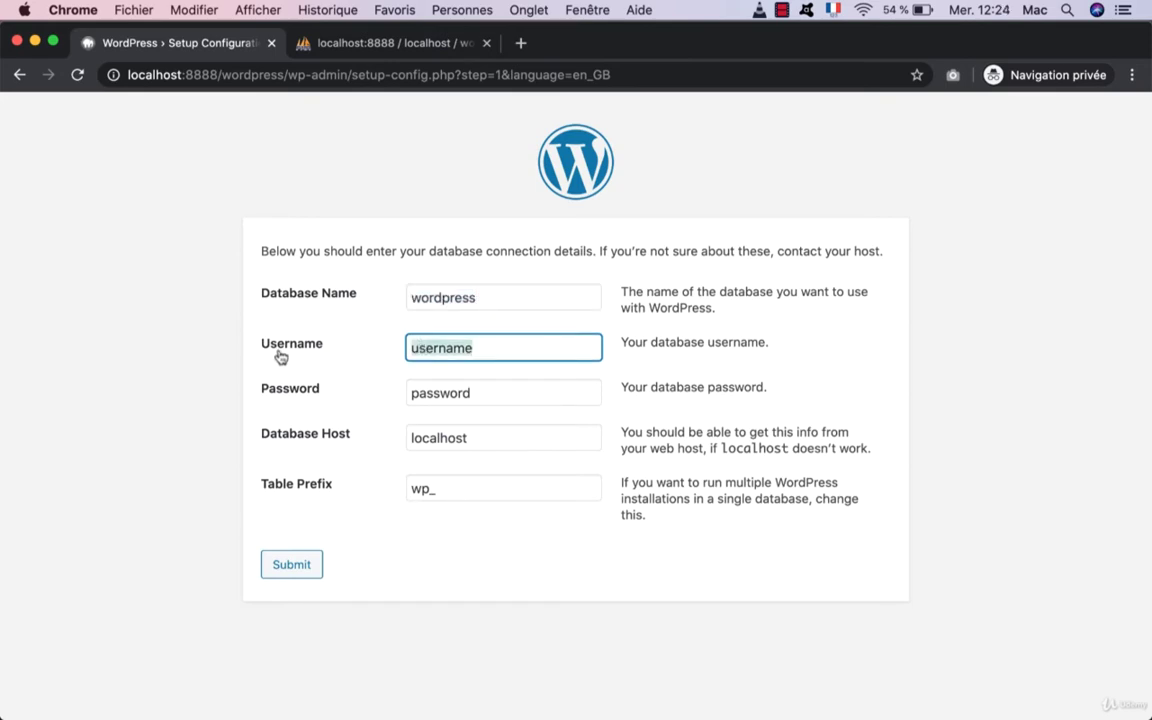
type("roo")
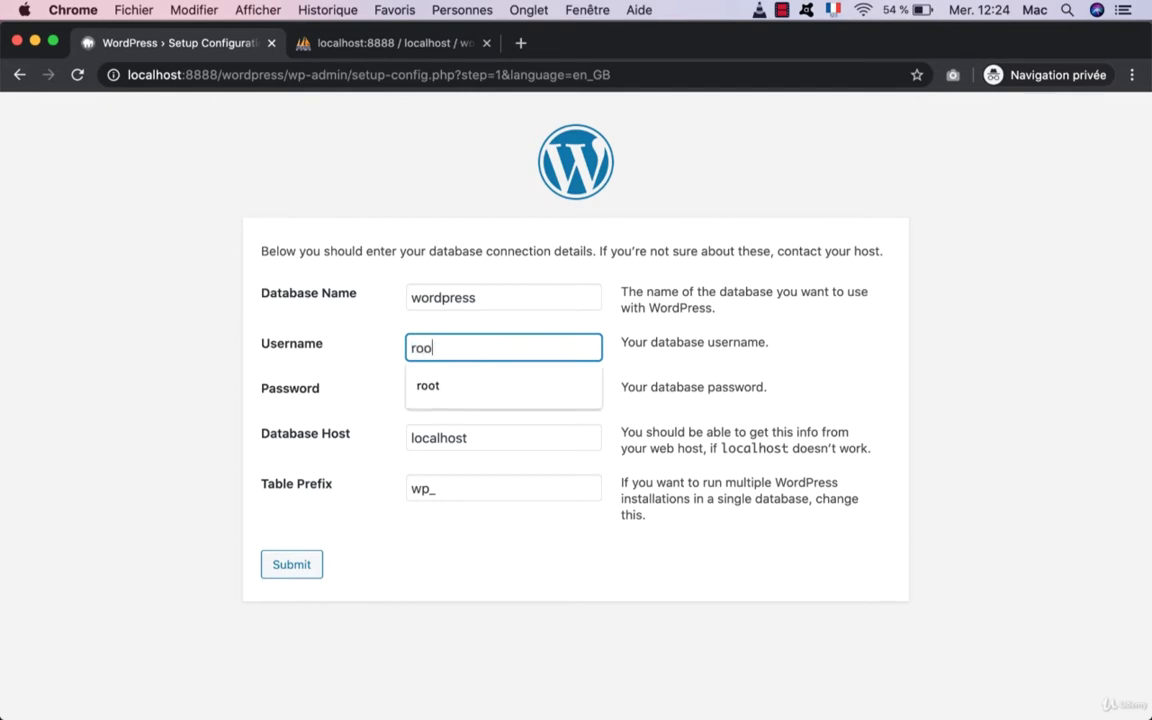
type("m")
key("BackSpace")
type("t")
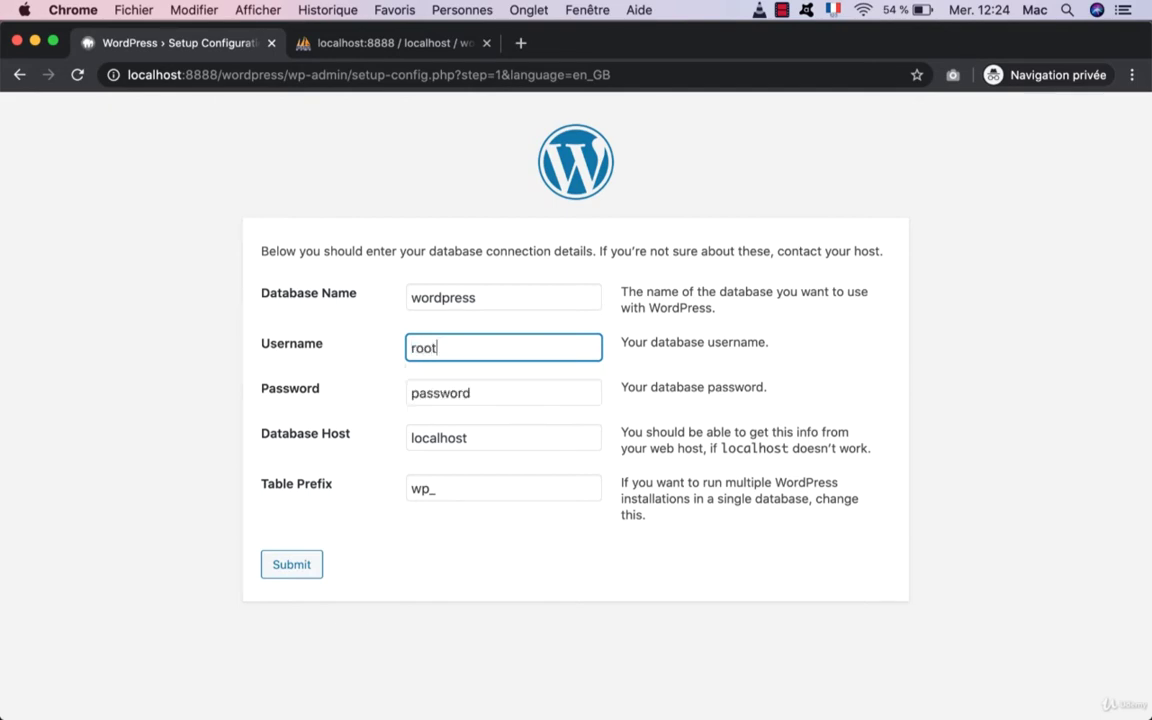
double_click(477, 387)
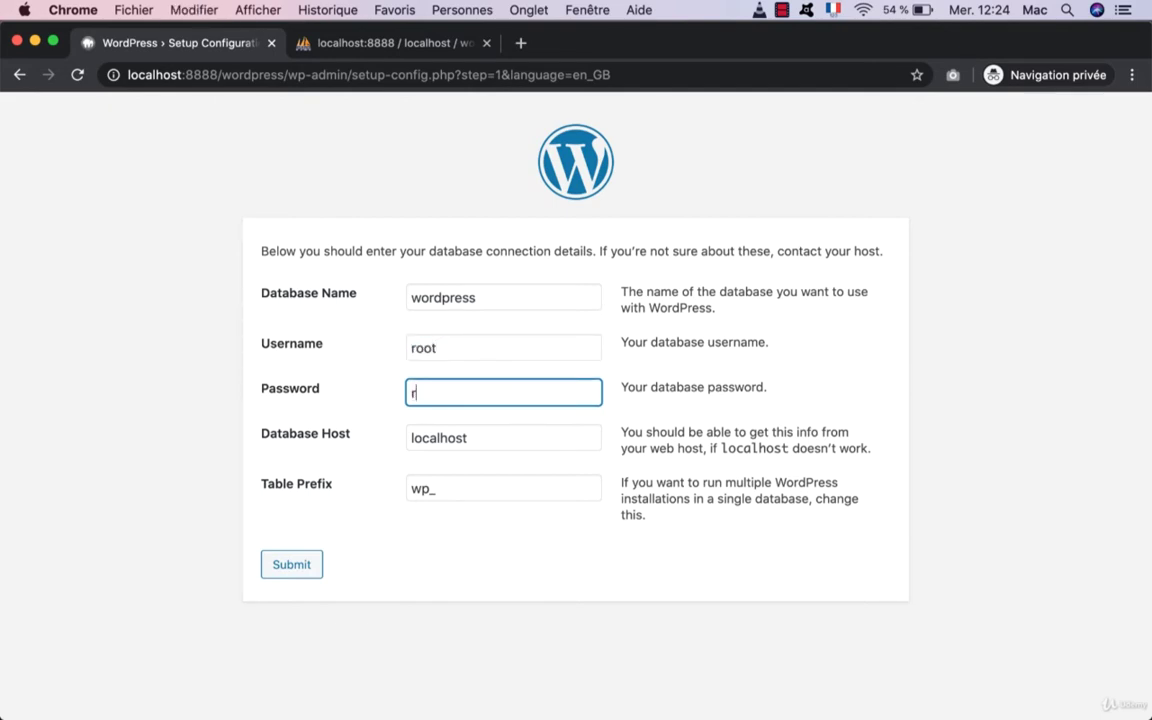
left_click(308, 563)
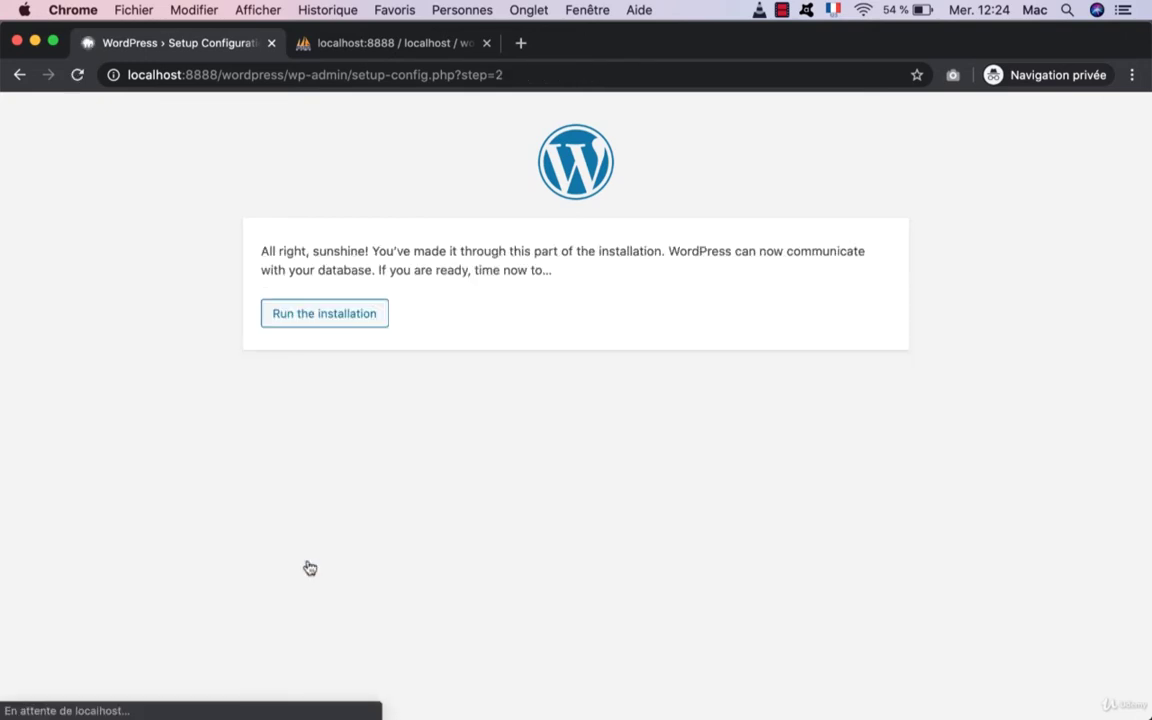
Step: Run the WordPress installation to reach the site information form
left_click(330, 324)
scroll(342, 532, "down", 2)
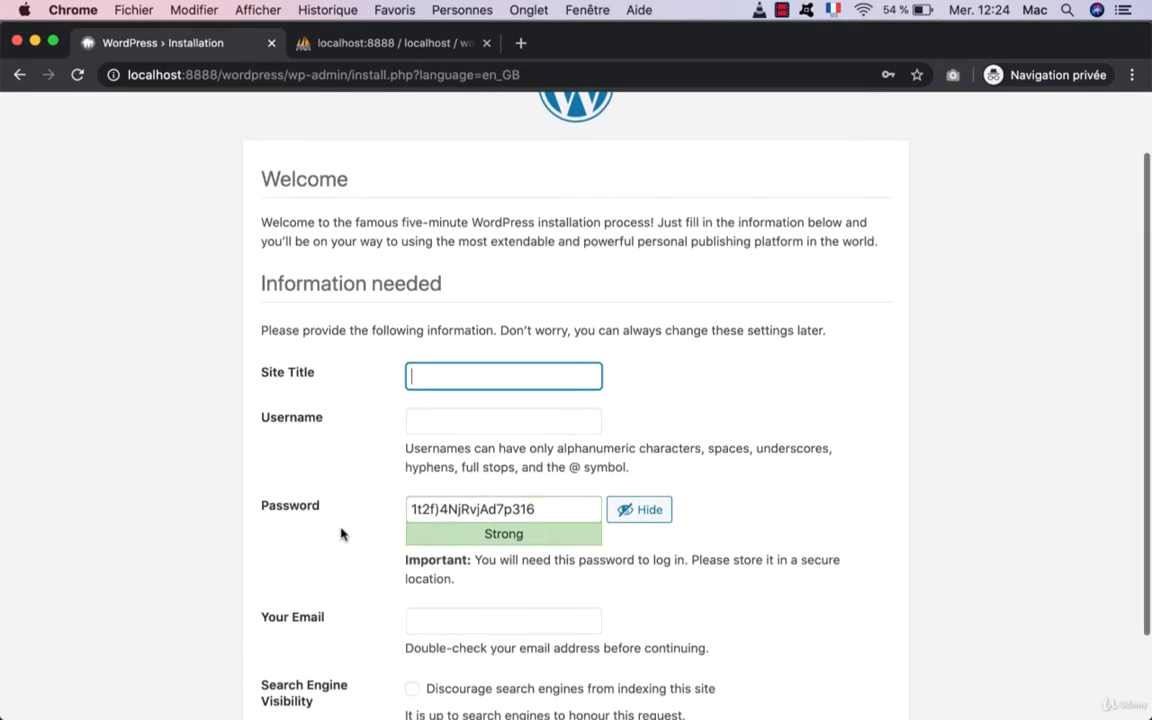
scroll(308, 496, "down", 1)
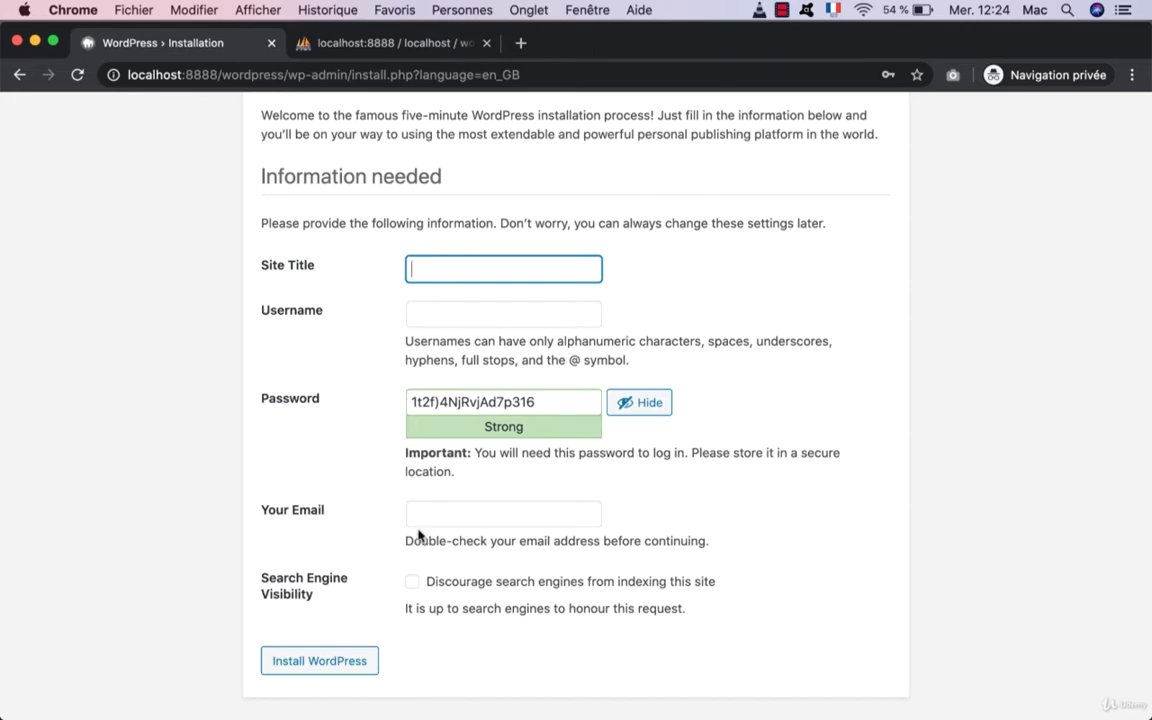
Step: Enter site title My First Website, an admin username, a confirmed weak password and an e-mail
left_click(462, 264)
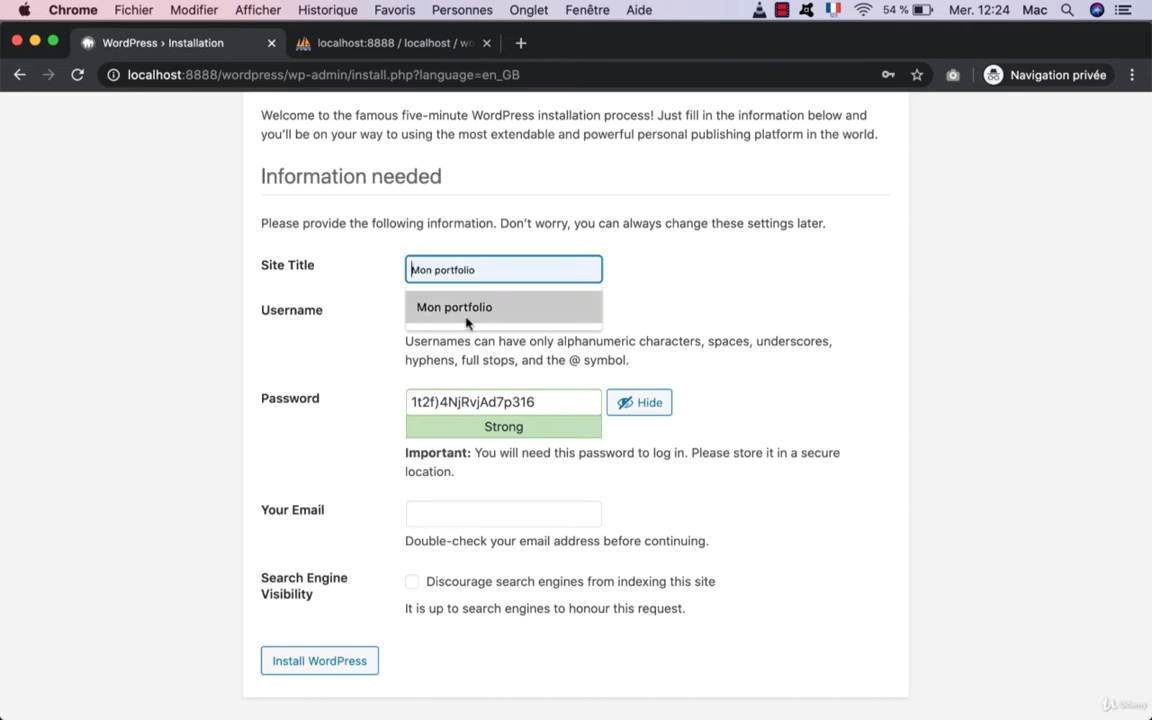
key("Tab")
key("Tab")
left_click(428, 512)
scroll(465, 494, "down", 1)
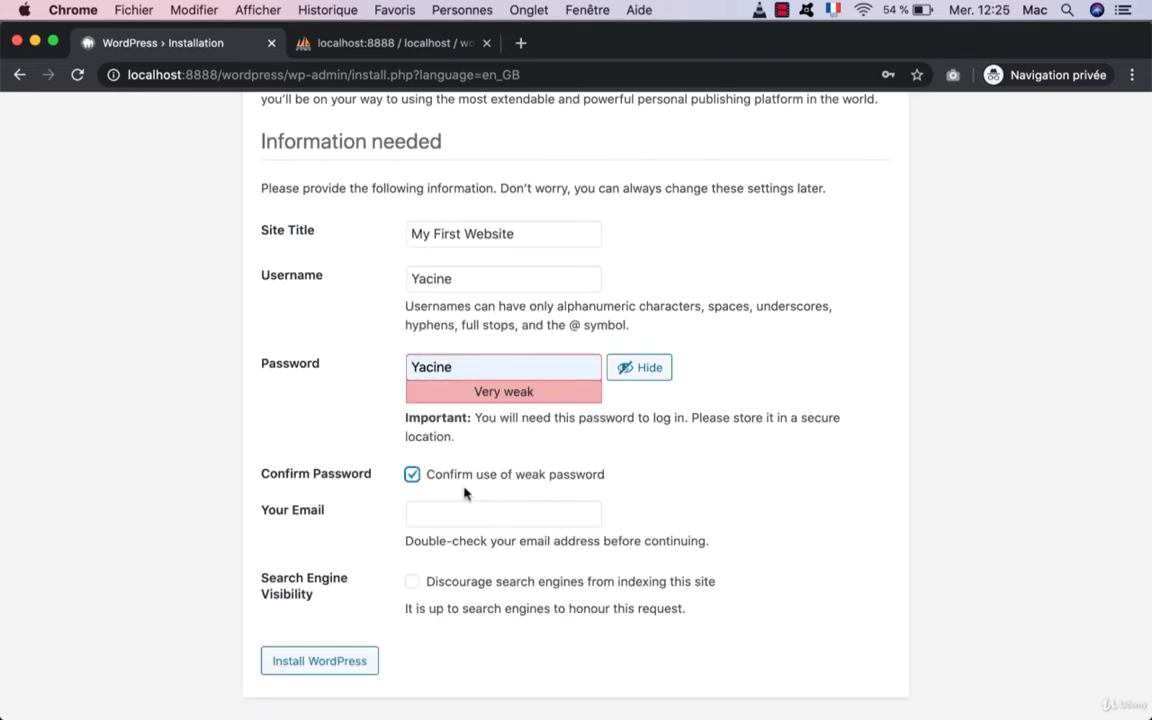
key("Tab")
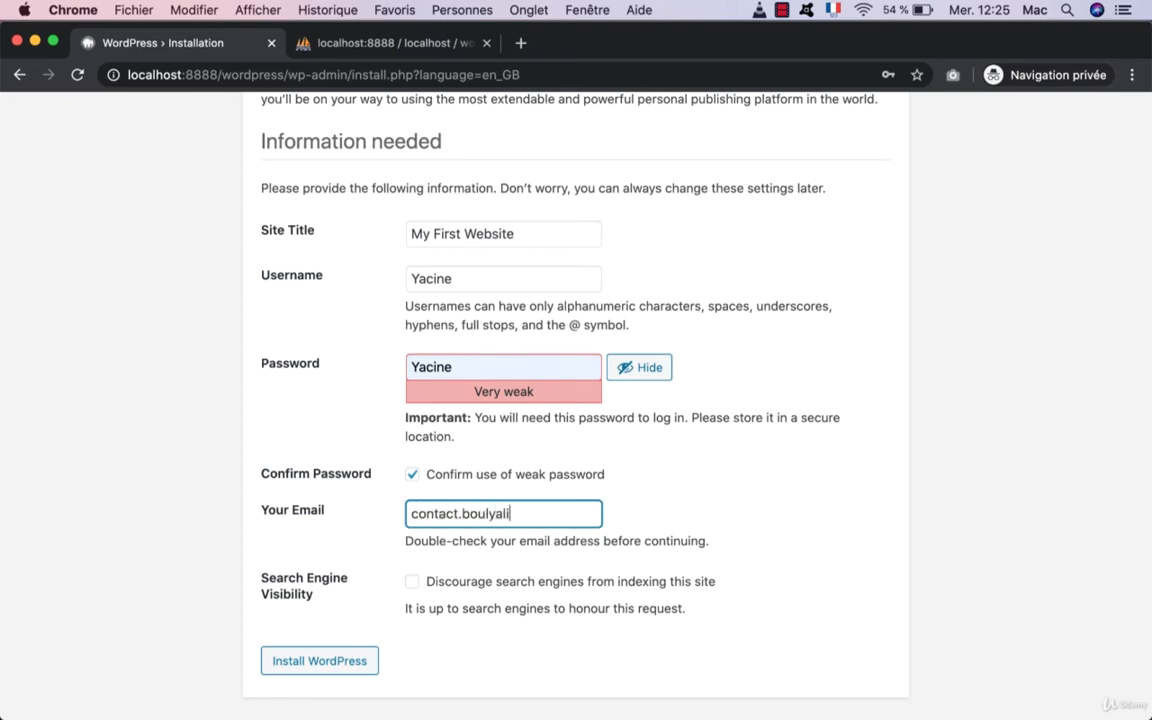
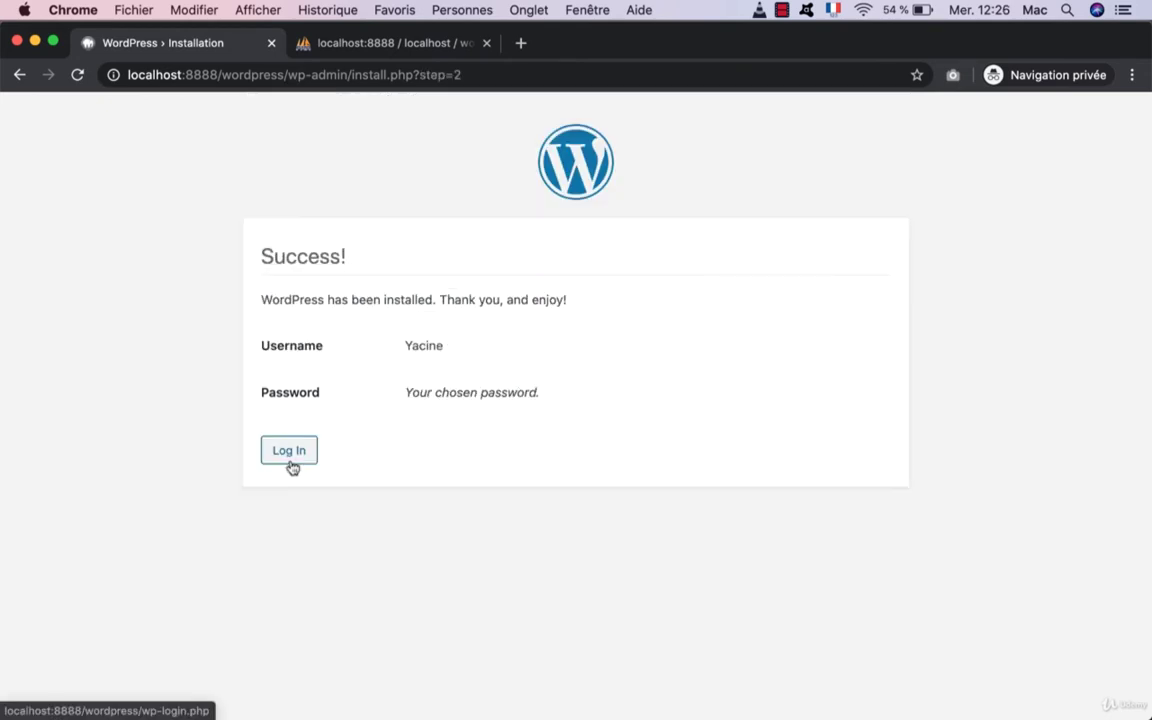
Step: Log in to the WordPress dashboard and open Appearance > Themes
left_click(291, 462)
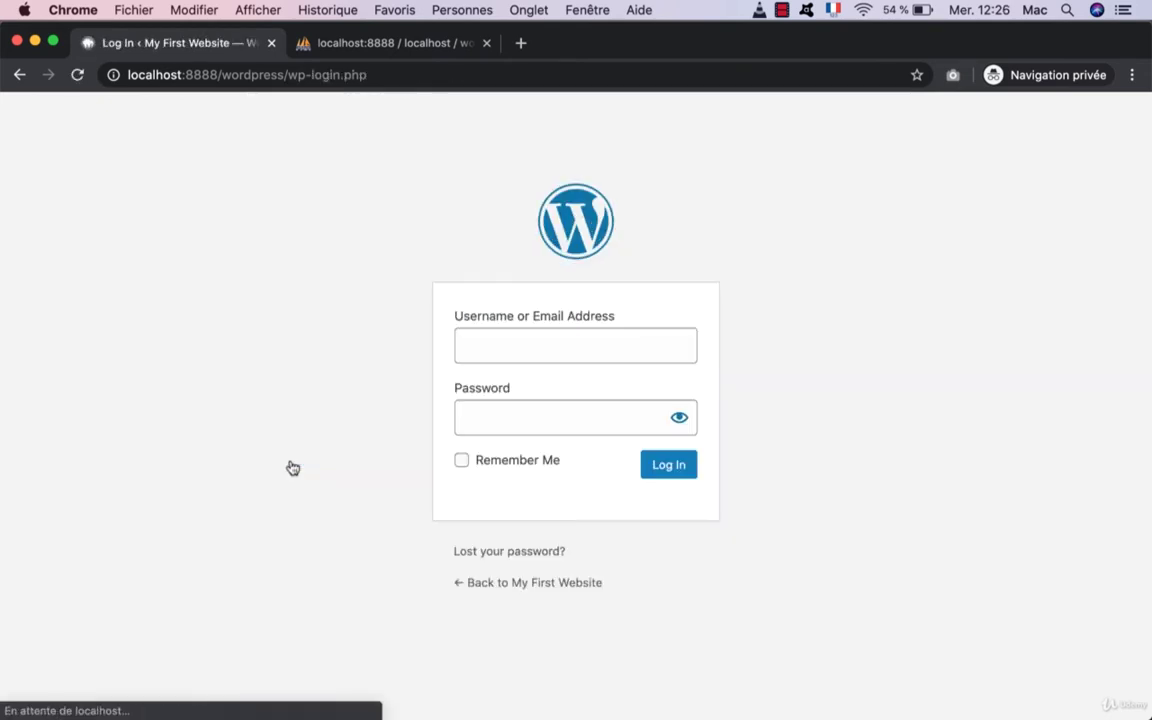
left_click(656, 469)
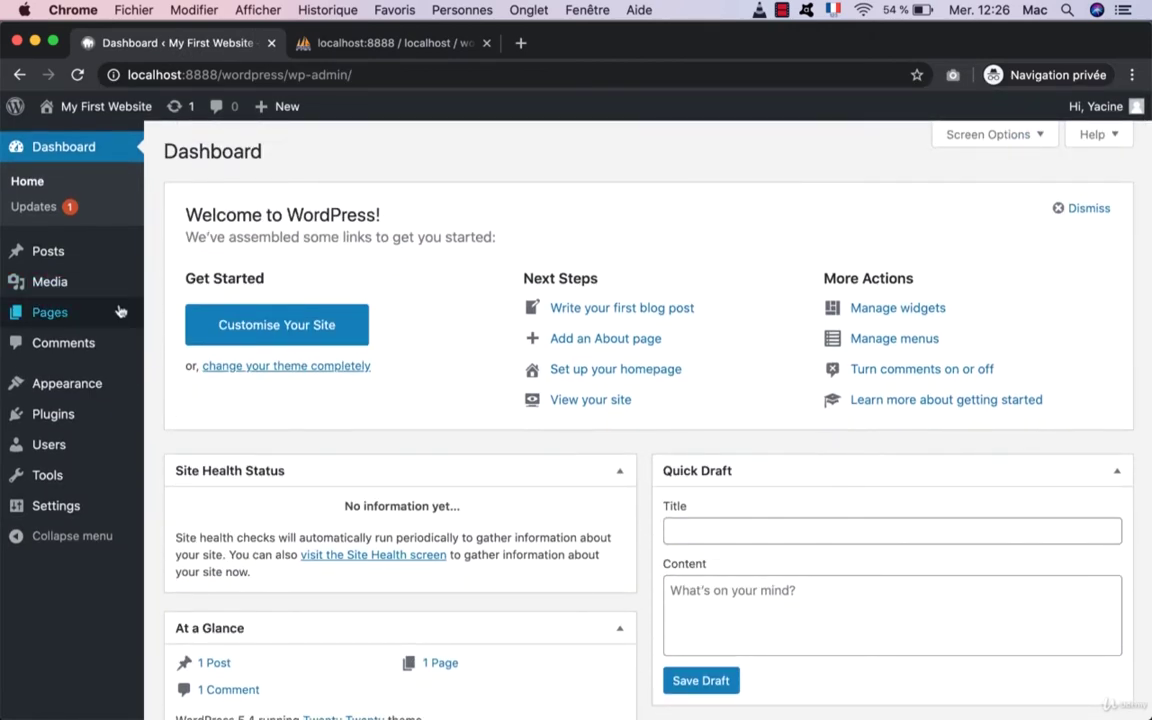
scroll(393, 445, "down", 3)
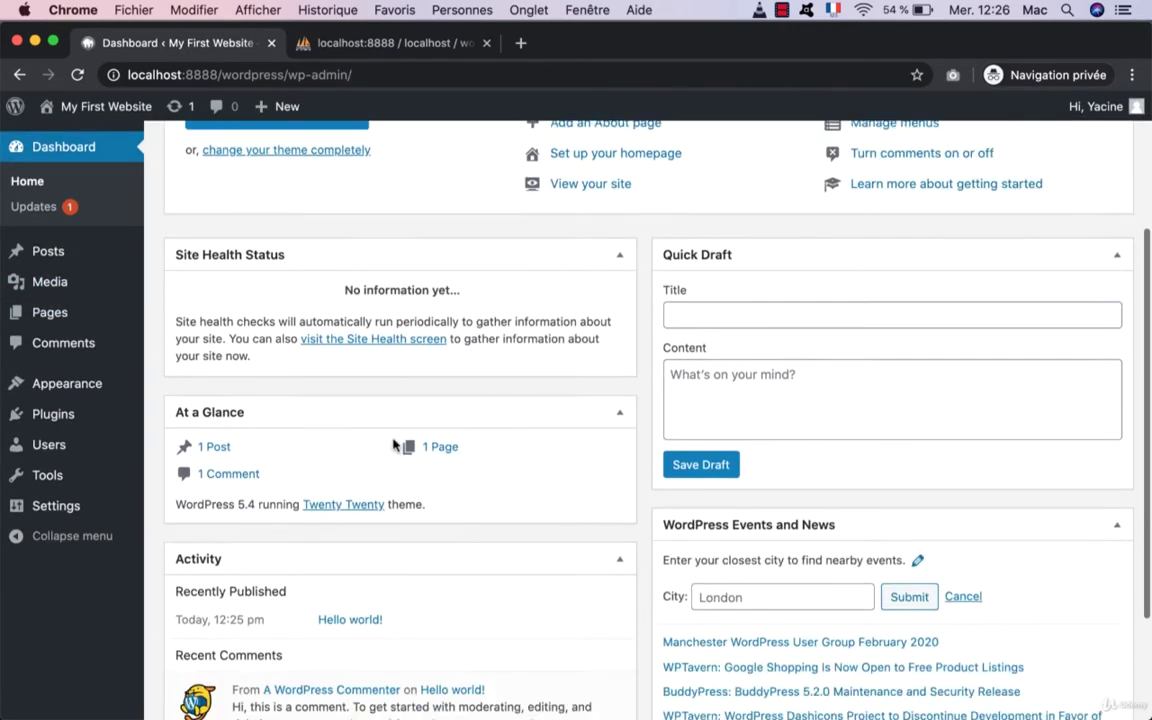
scroll(393, 445, "up", 3)
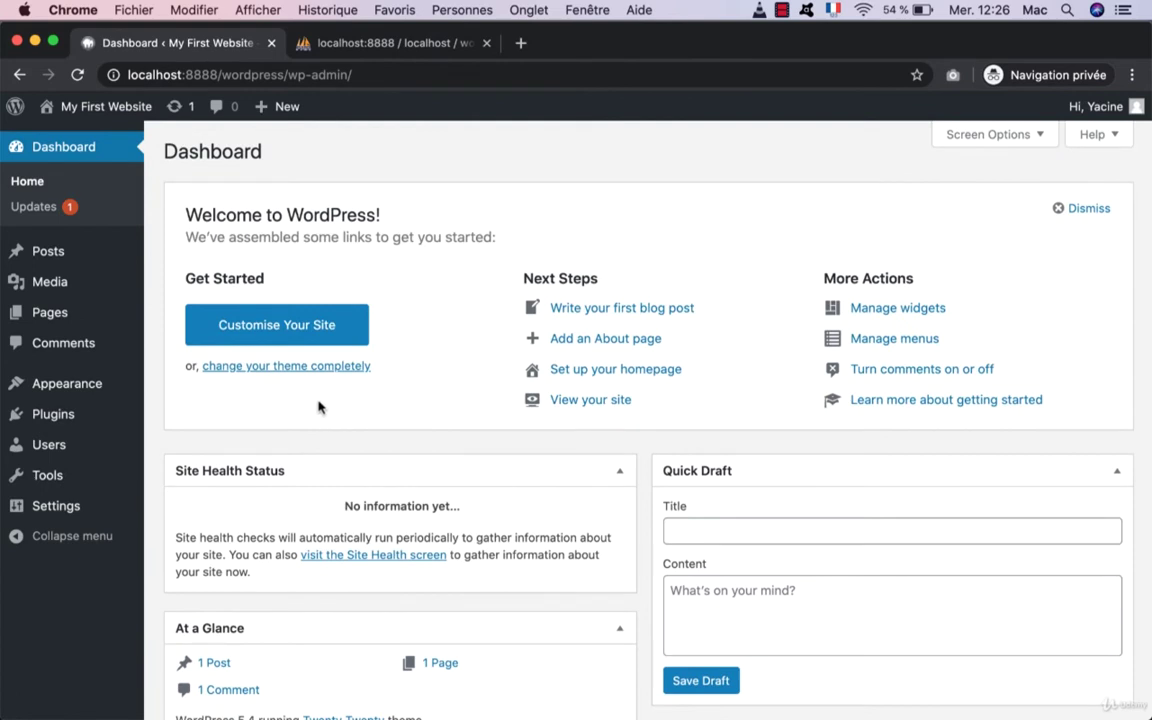
mouse_move(72, 382)
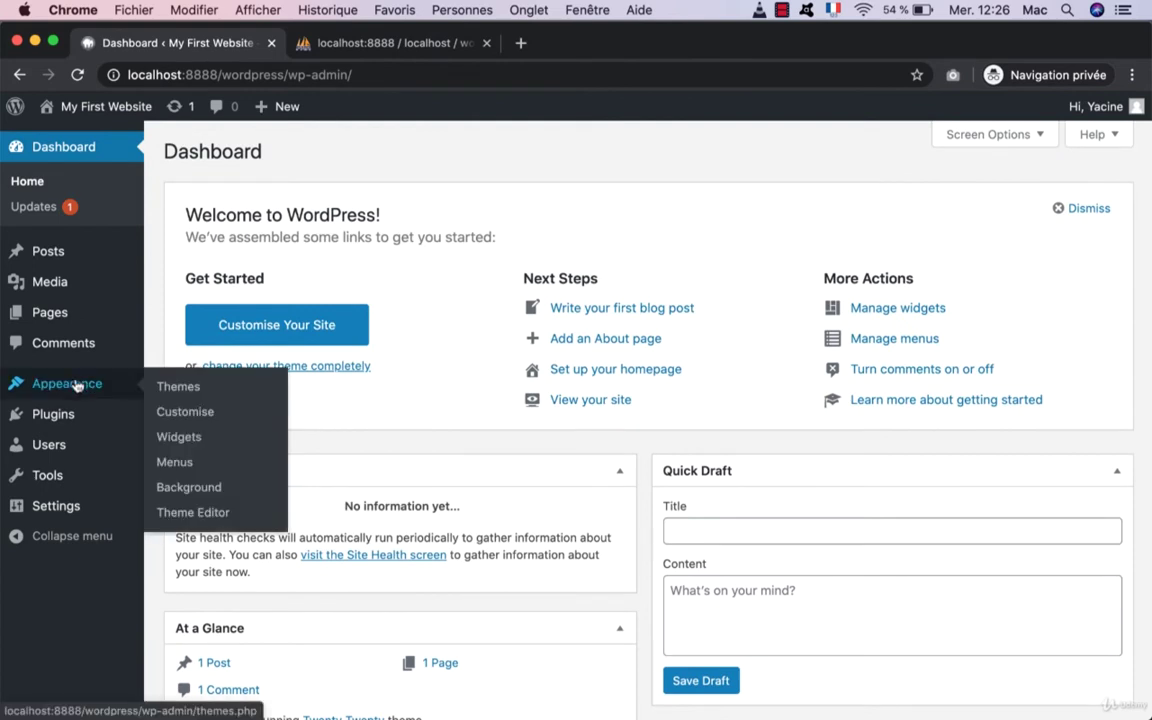
left_click(160, 388)
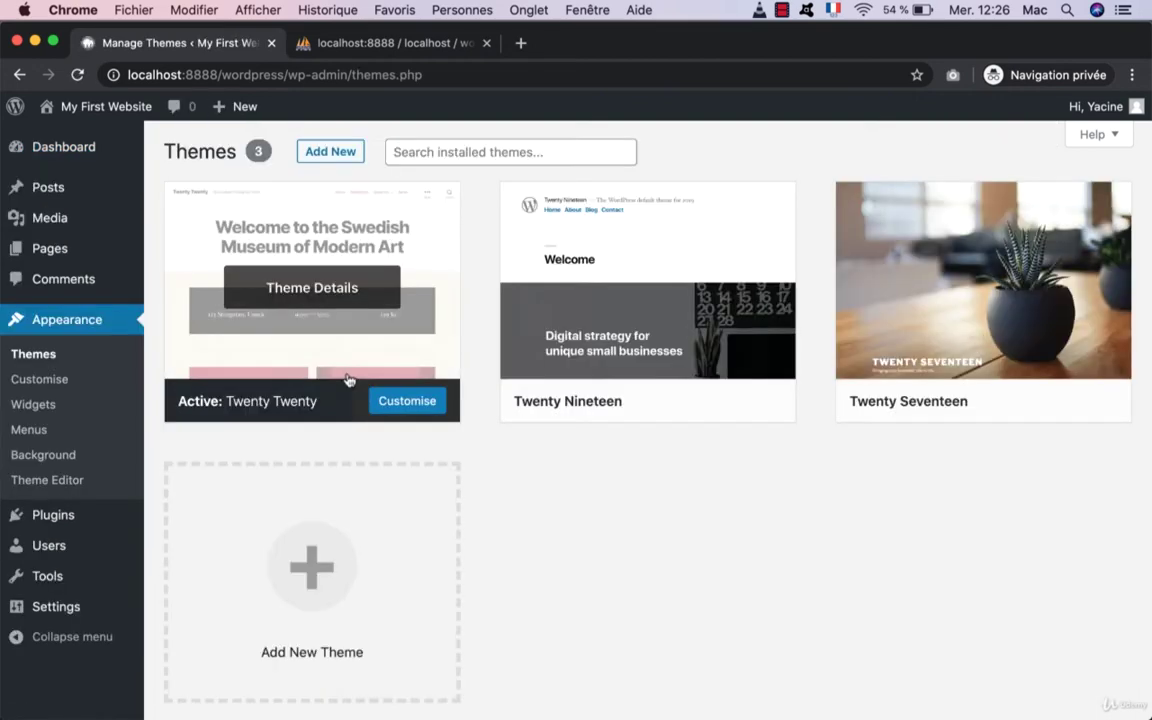
Step: Upload Avada.zip as a new theme, install Avada, and activate it
left_click(328, 152)
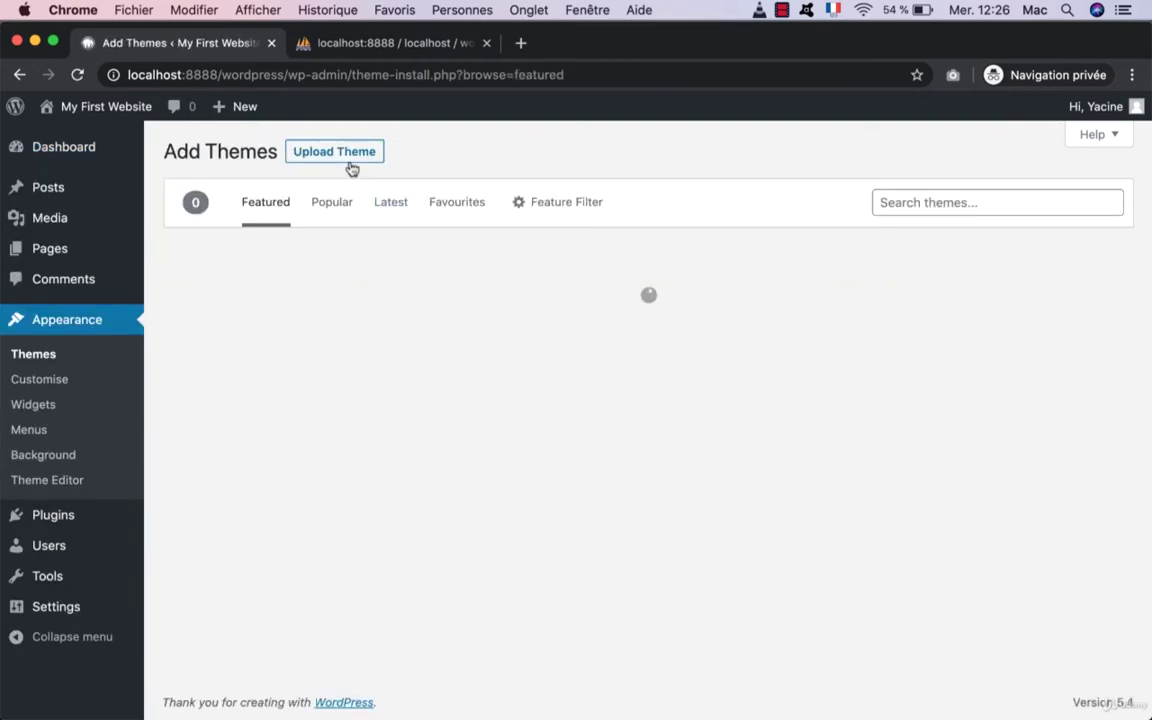
left_click(349, 160)
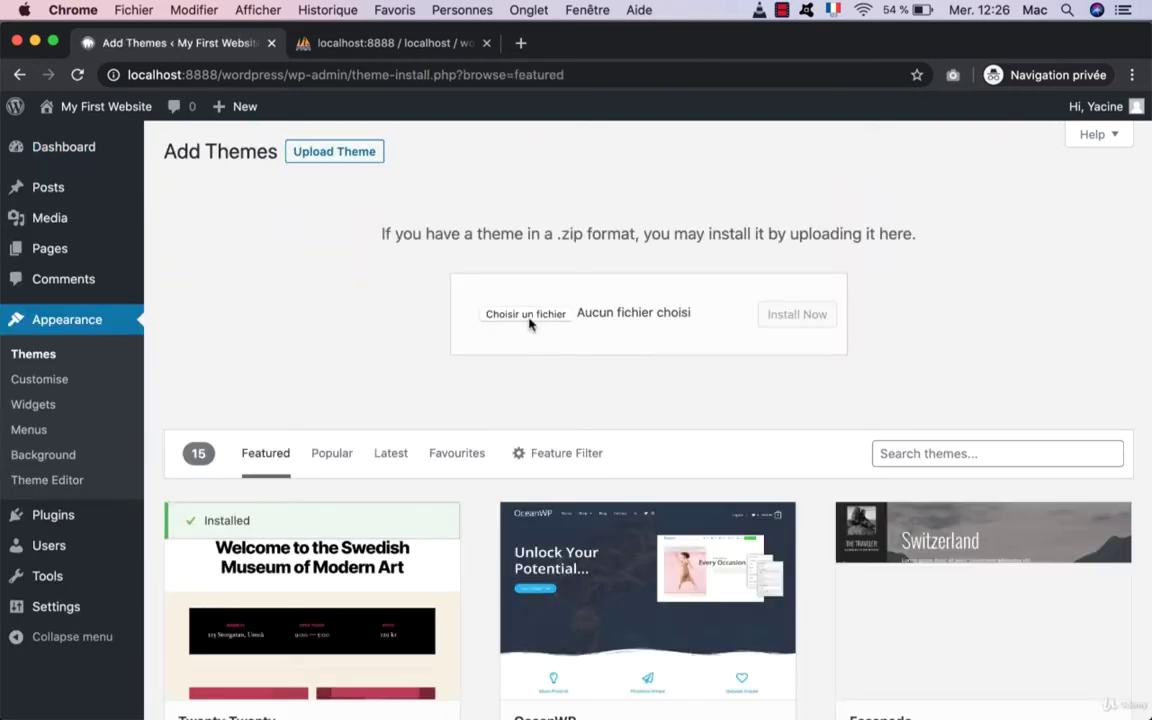
left_click(527, 315)
left_click(301, 344)
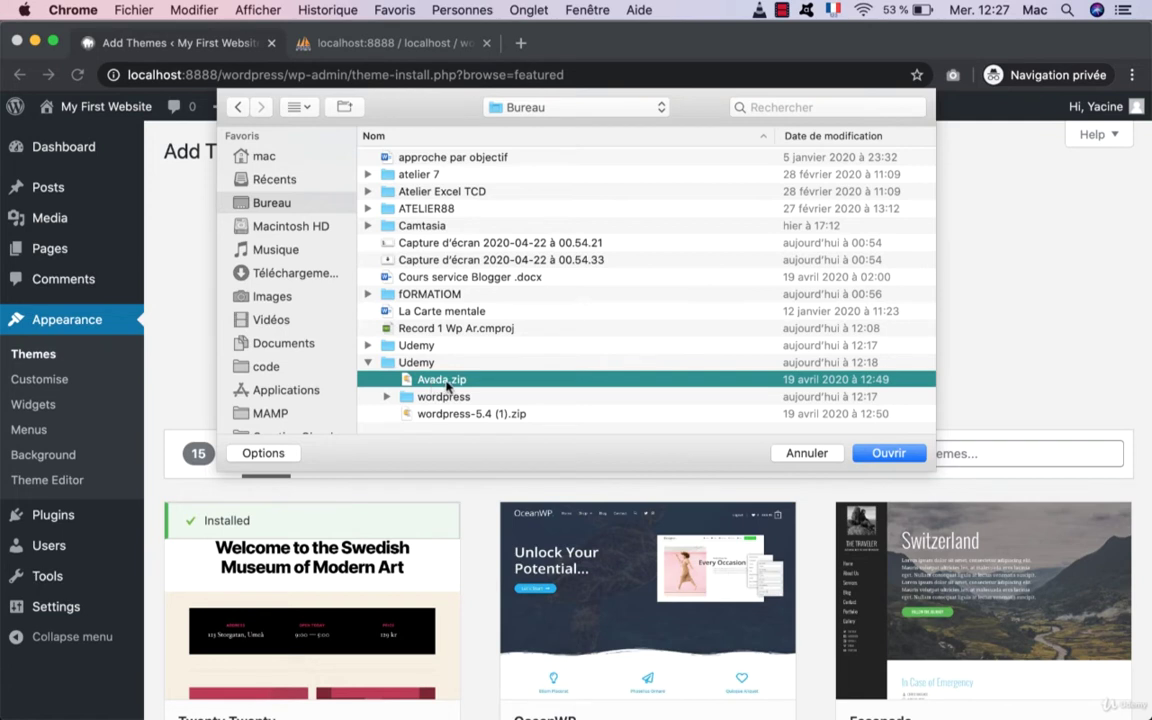
double_click(440, 379)
left_click(795, 322)
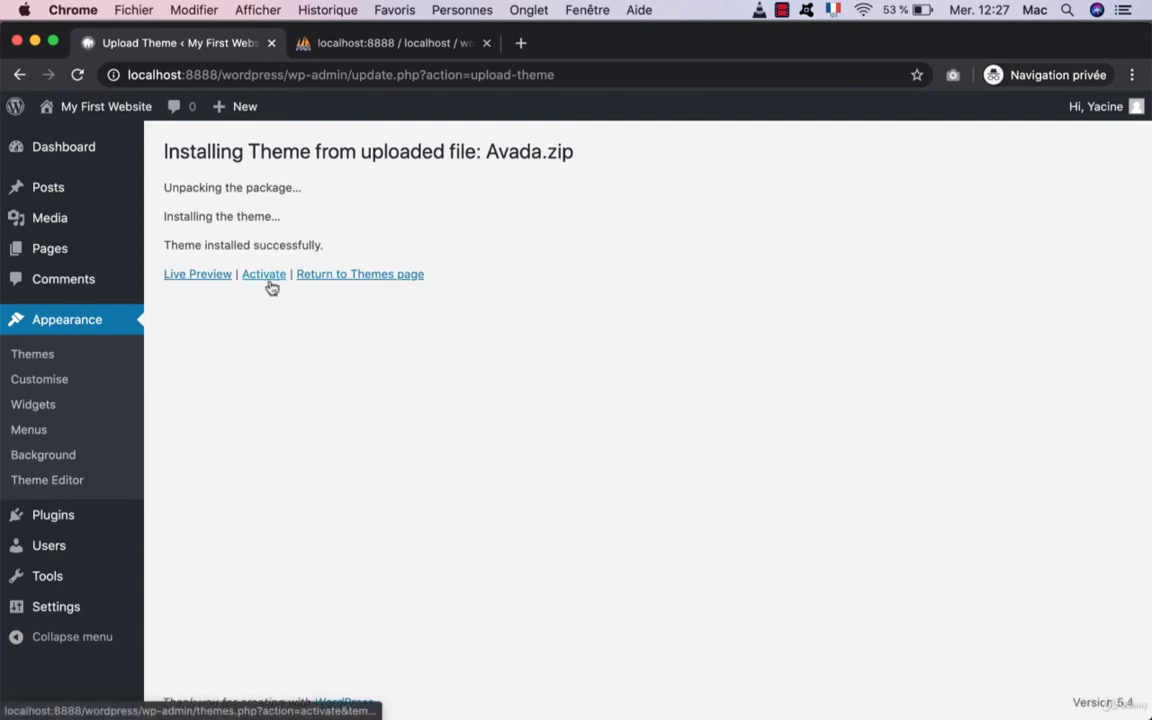
left_click(268, 282)
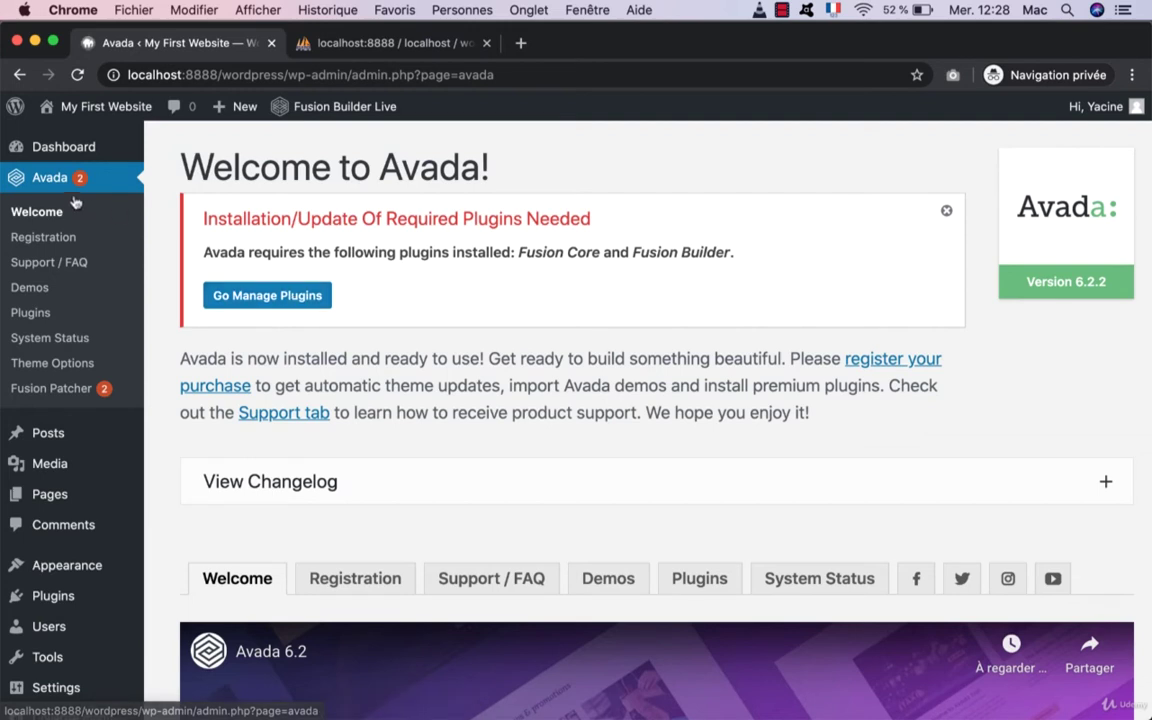
left_click(33, 315)
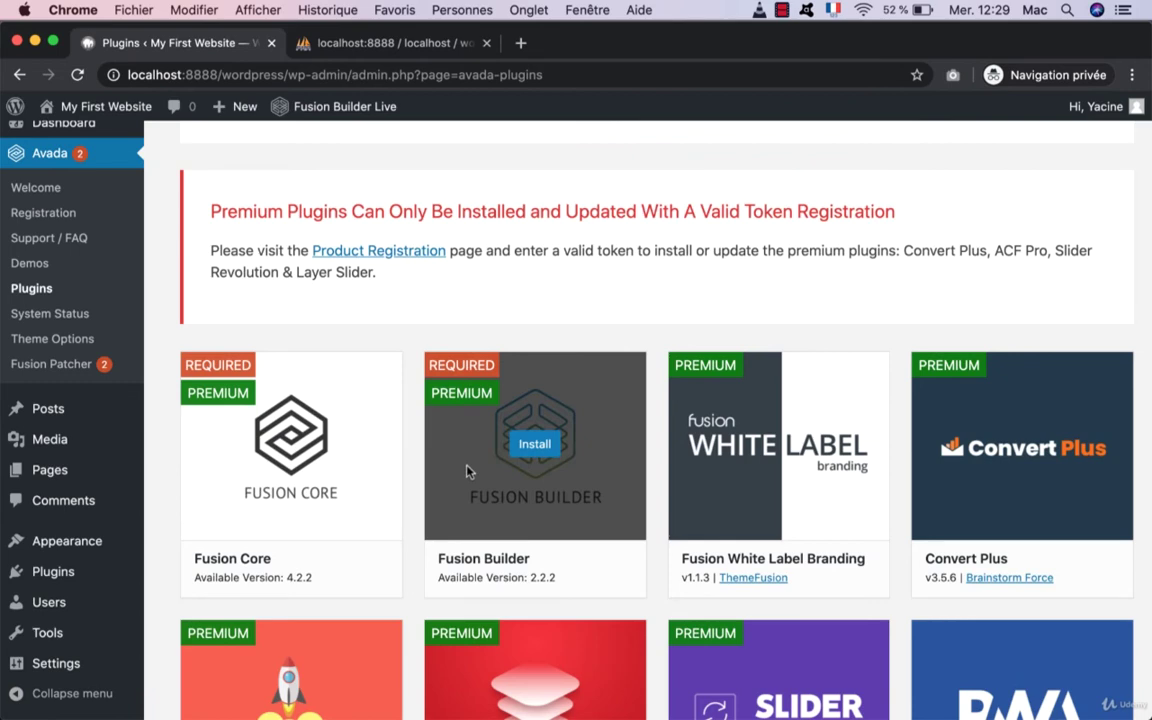
scroll(466, 471, "down", 5)
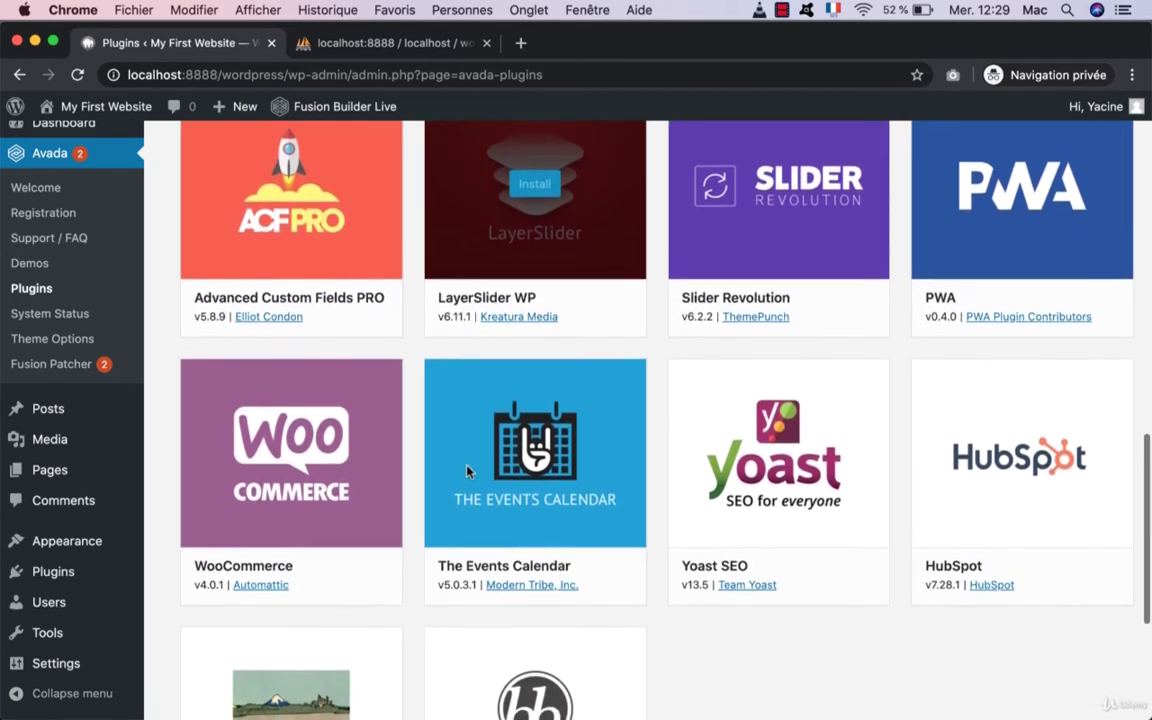
scroll(467, 470, "up", 3)
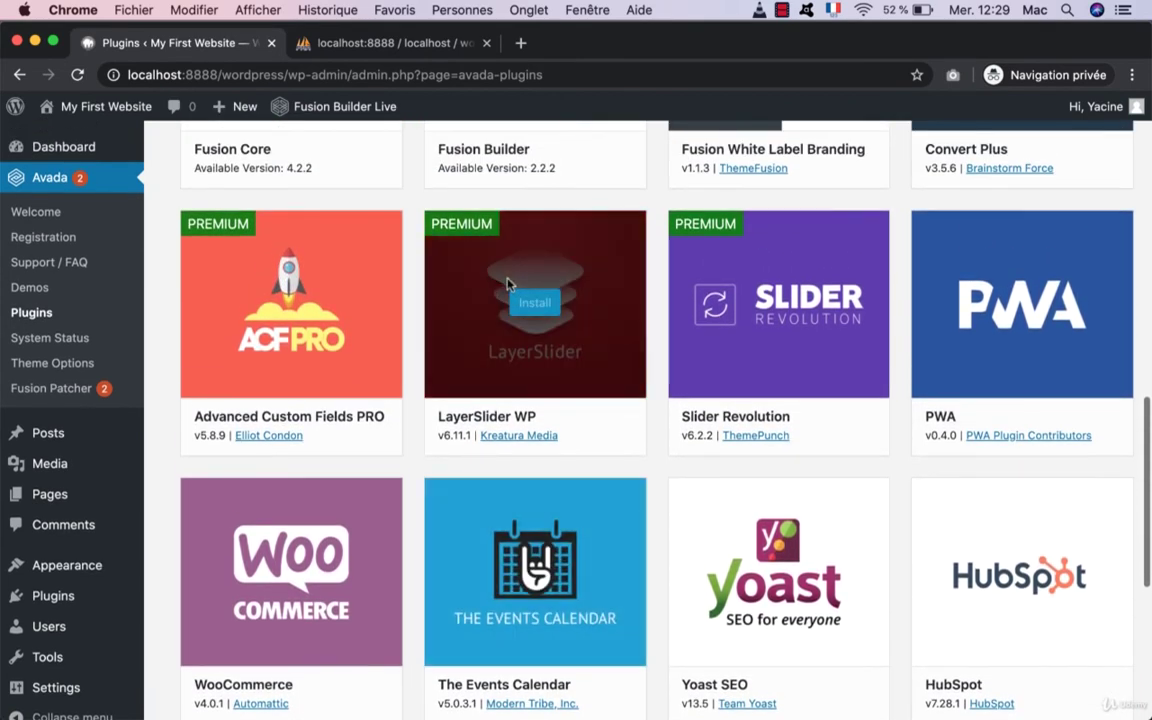
scroll(414, 260, "up", 4)
scroll(415, 261, "down", 3)
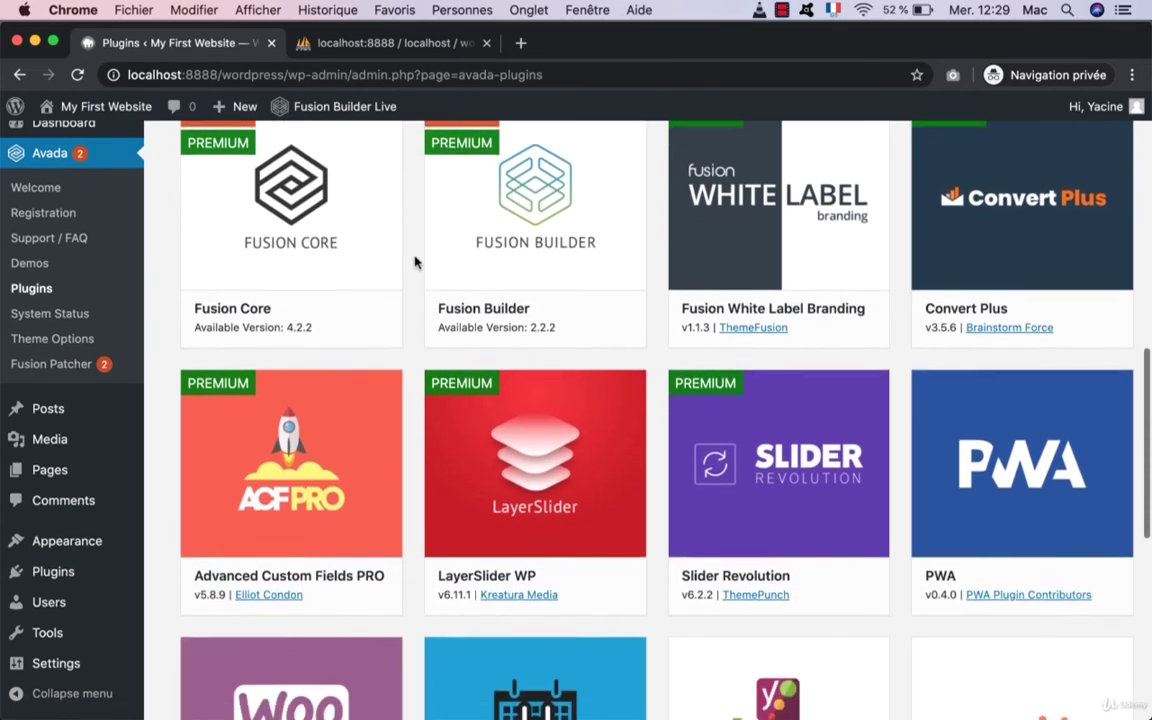
scroll(415, 261, "down", 1)
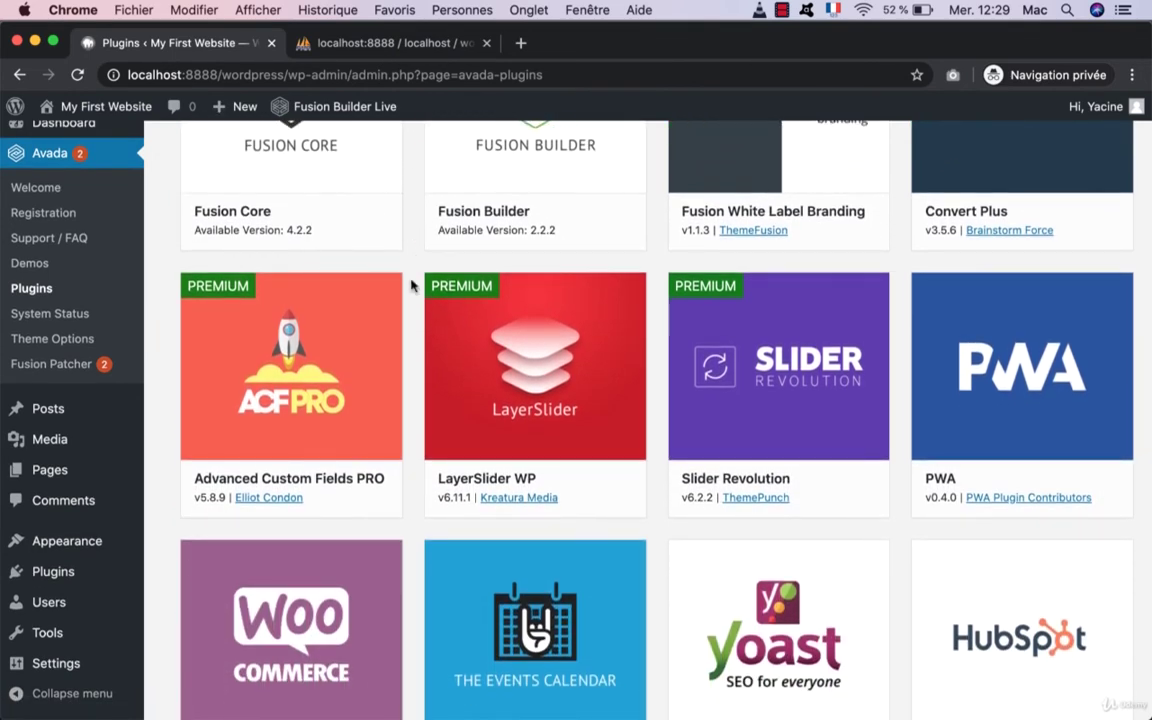
scroll(411, 285, "down", 3)
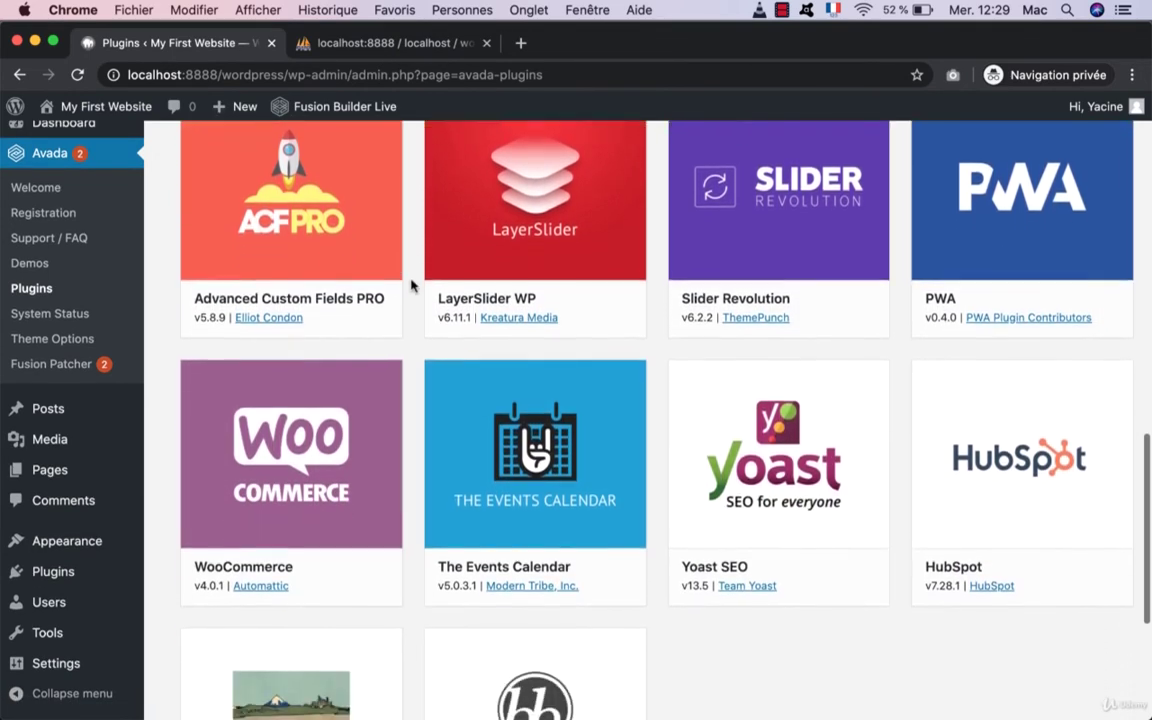
scroll(501, 440, "down", 5)
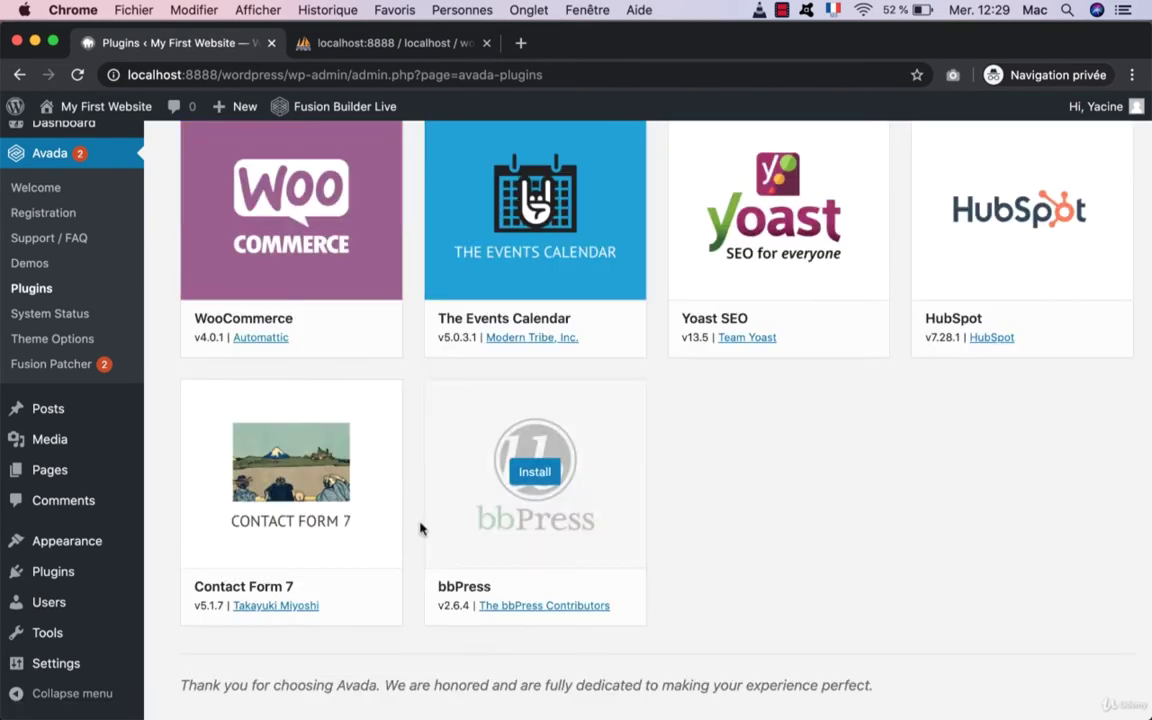
mouse_move(292, 480)
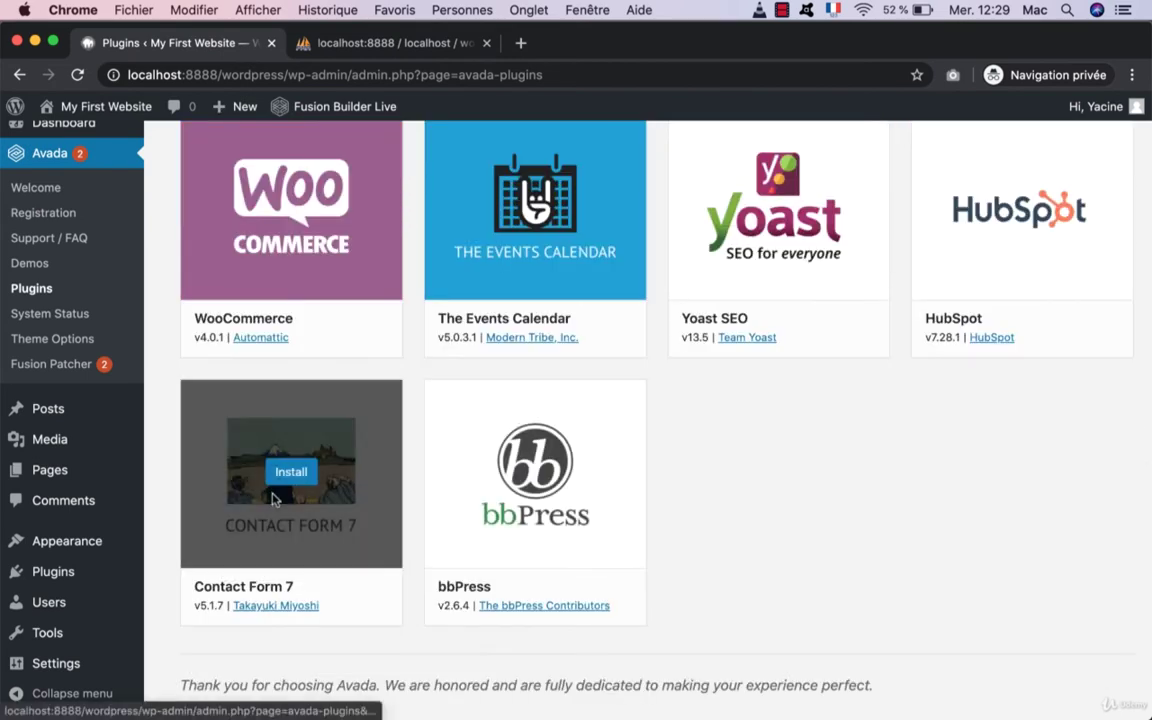
scroll(291, 479, "up", 3)
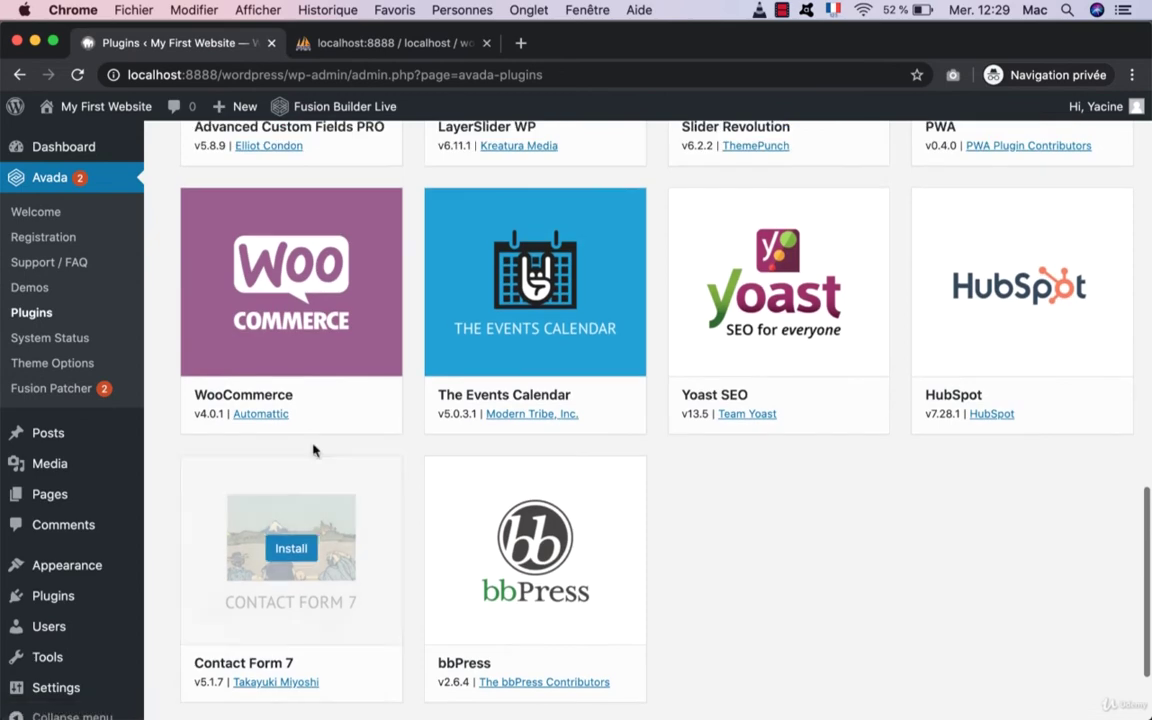
scroll(337, 413, "up", 2)
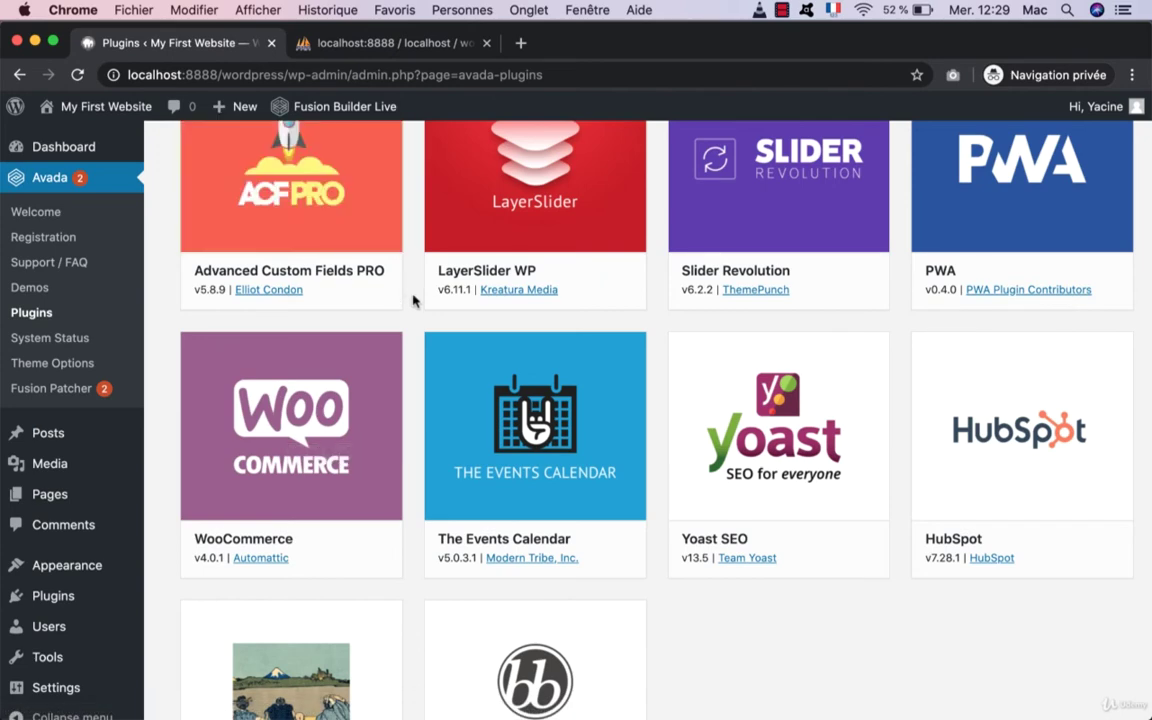
scroll(413, 300, "up", 4)
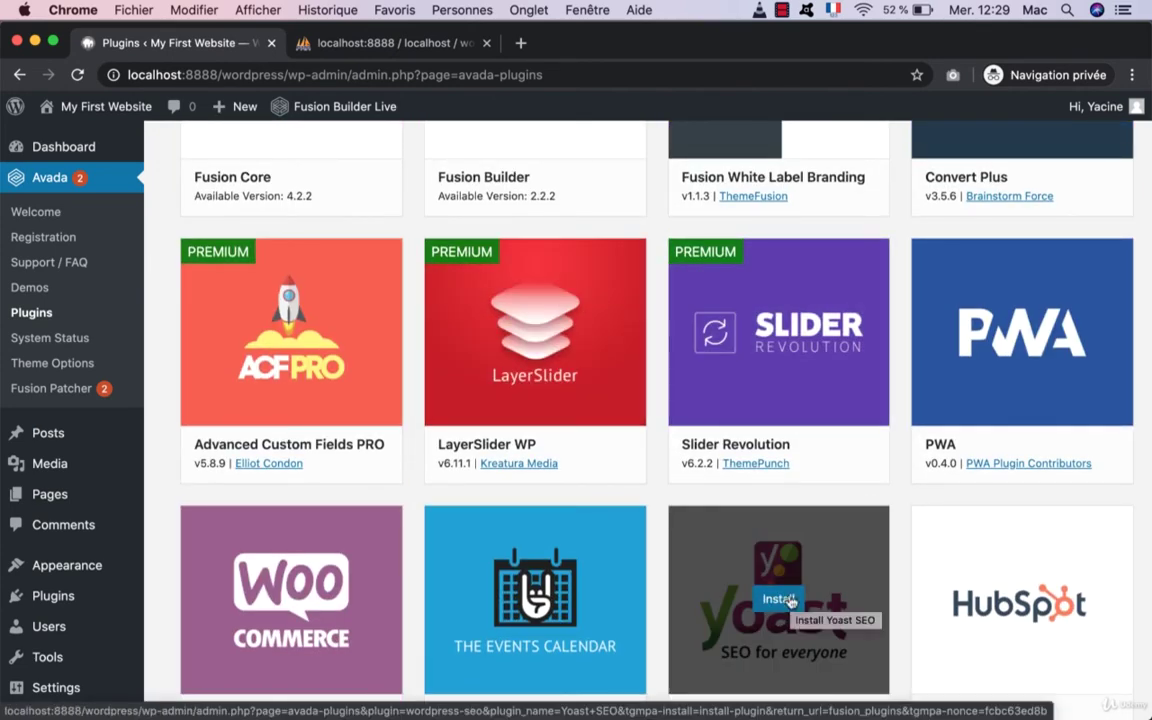
scroll(601, 438, "up", 5)
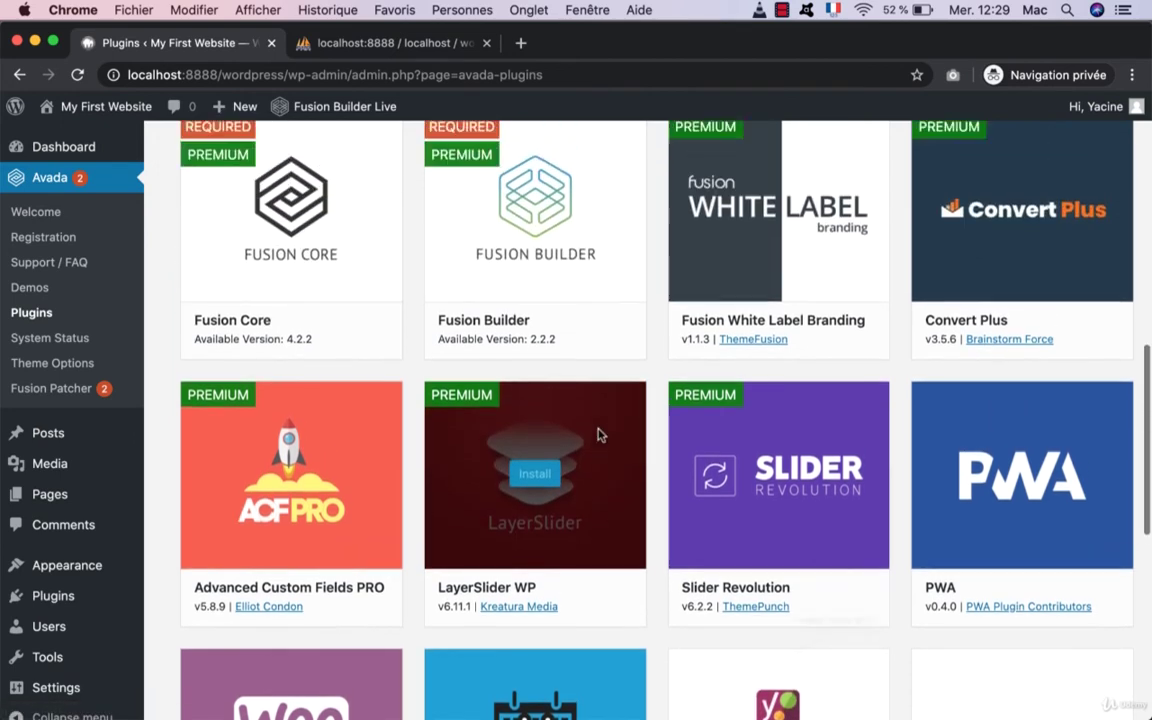
scroll(598, 434, "up", 5)
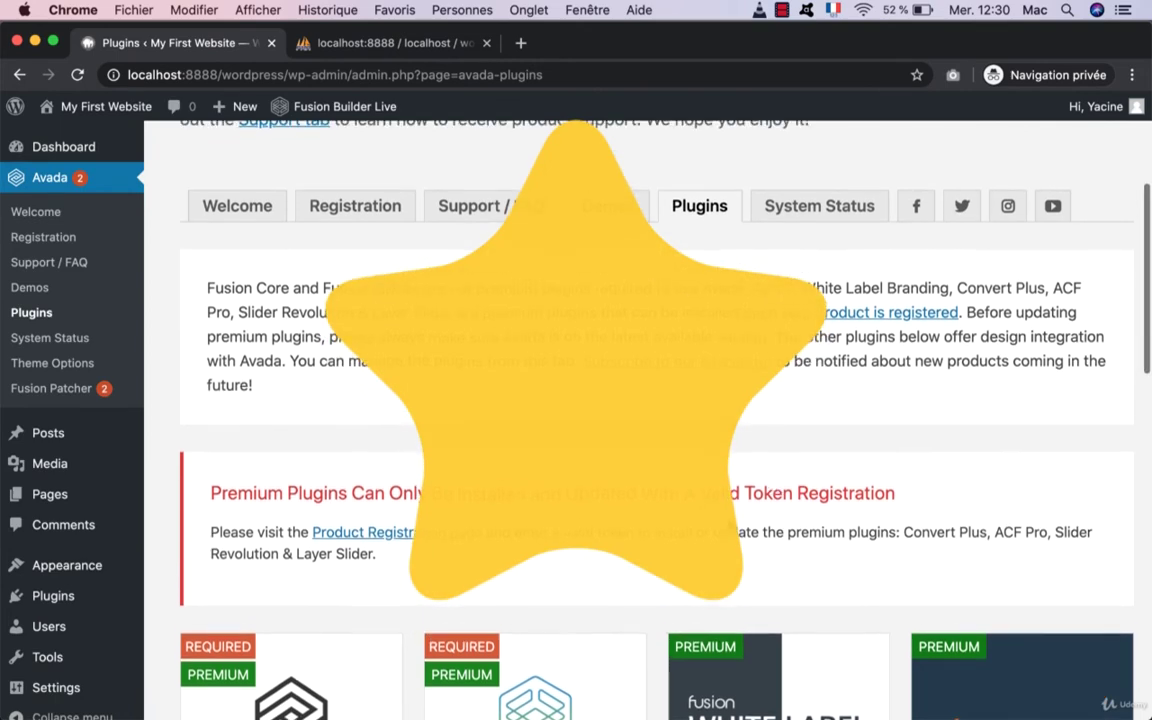
scroll(617, 587, "down", 2)
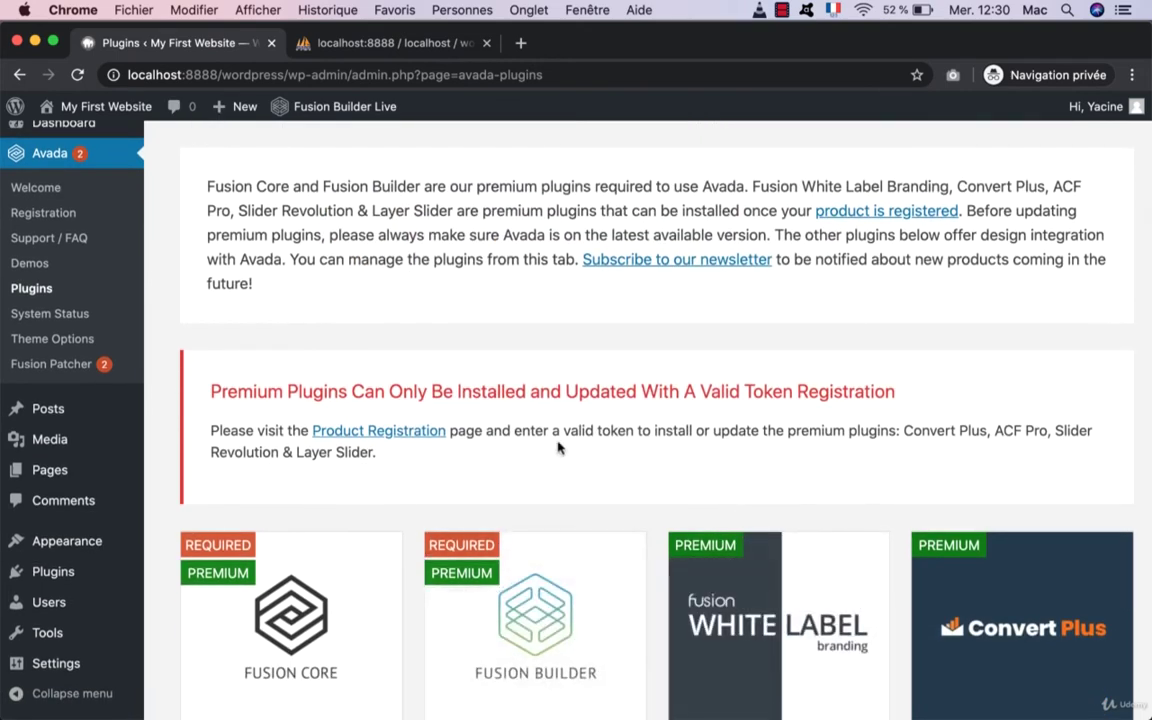
scroll(610, 570, "up", 2)
scroll(559, 447, "down", 5)
scroll(558, 447, "down", 1)
mouse_move(360, 398)
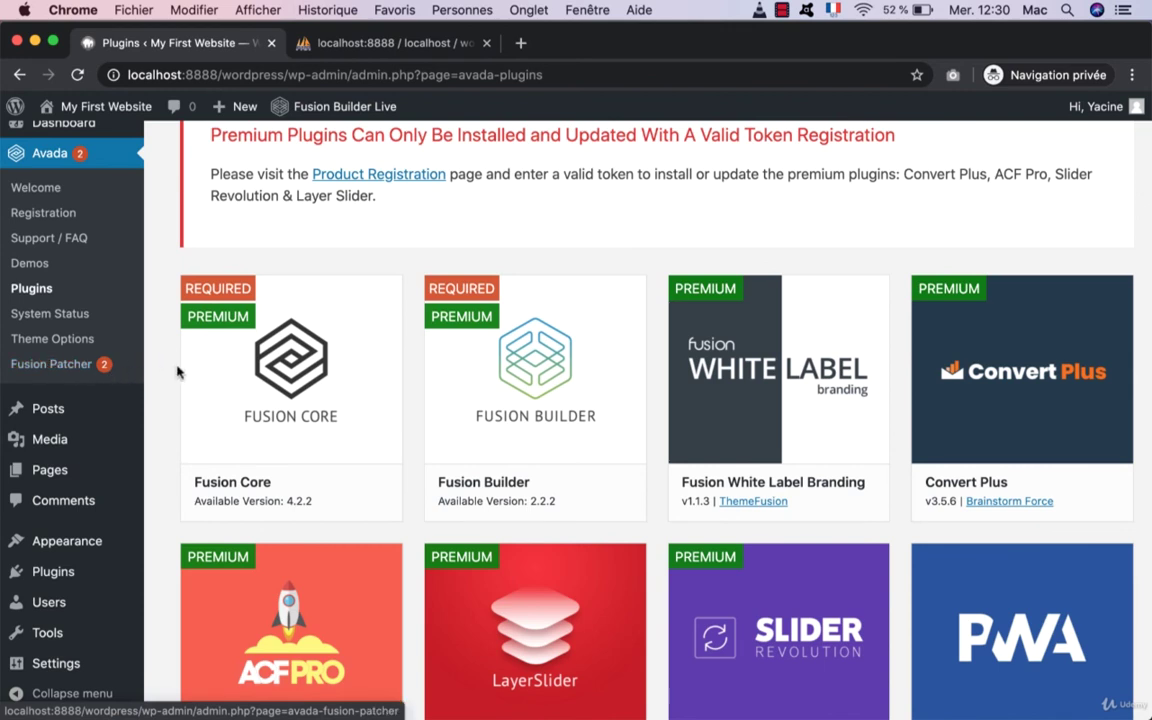
mouse_move(283, 325)
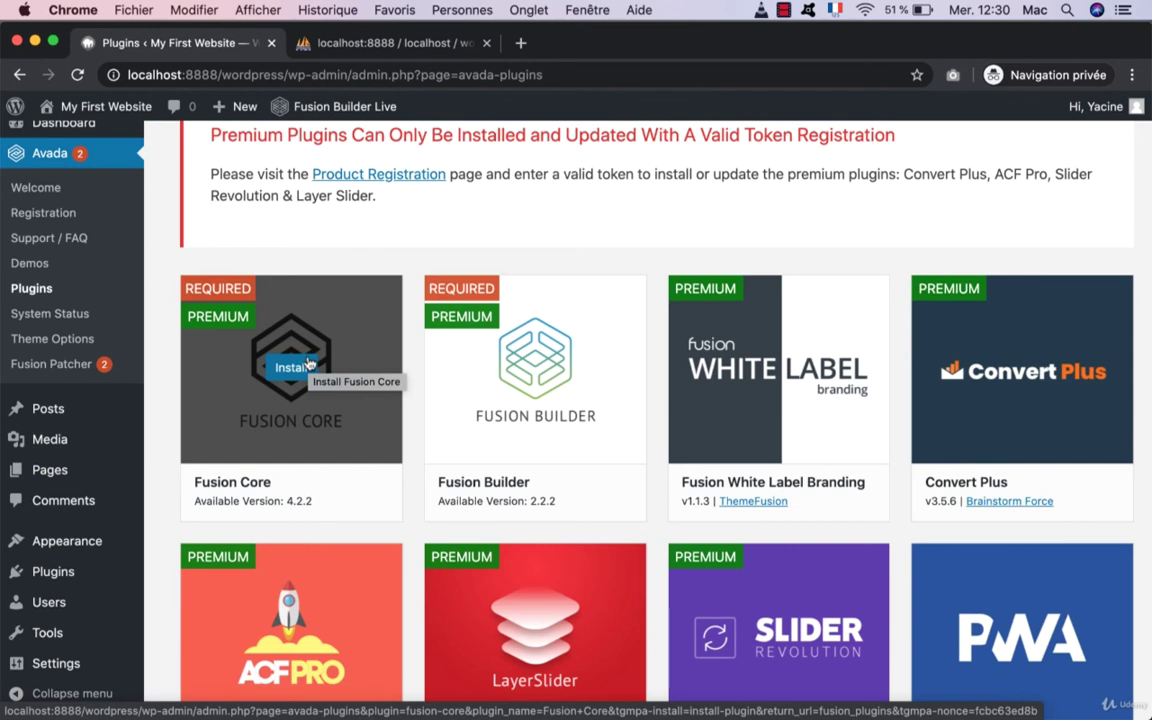
Step: Install the required Fusion Core and Fusion Builder plugins from the Avada plugins installer
left_click(309, 364)
left_click(303, 351)
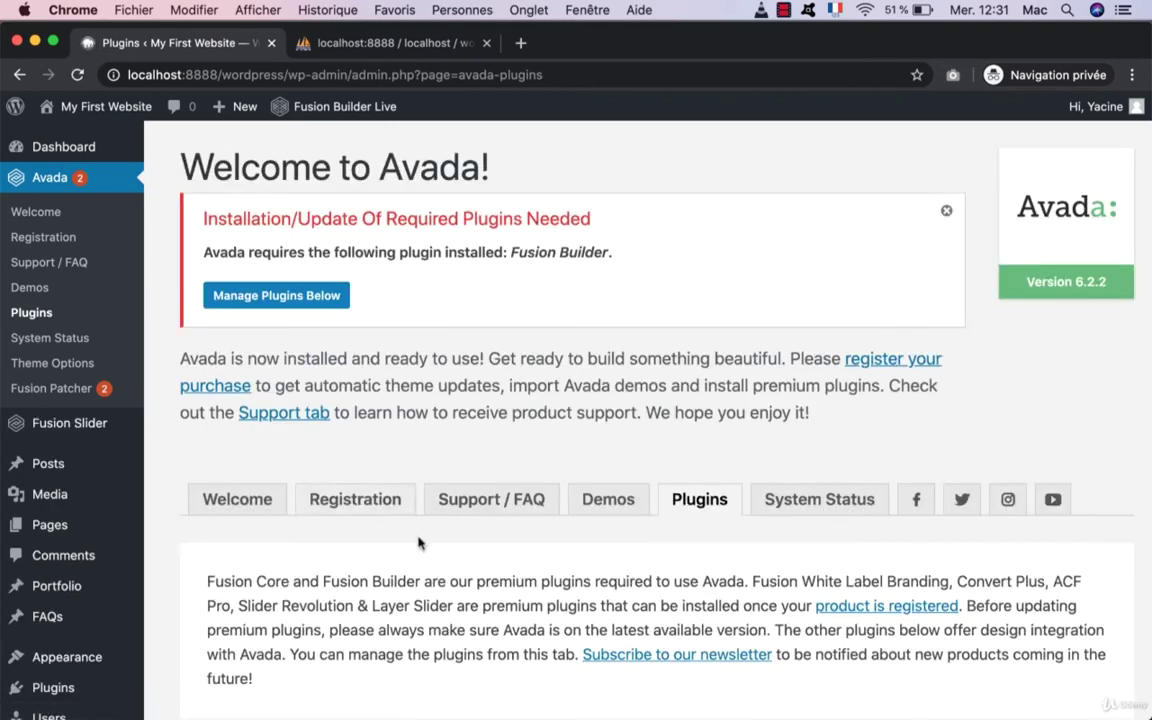
scroll(480, 500, "down", 5)
left_click(530, 478)
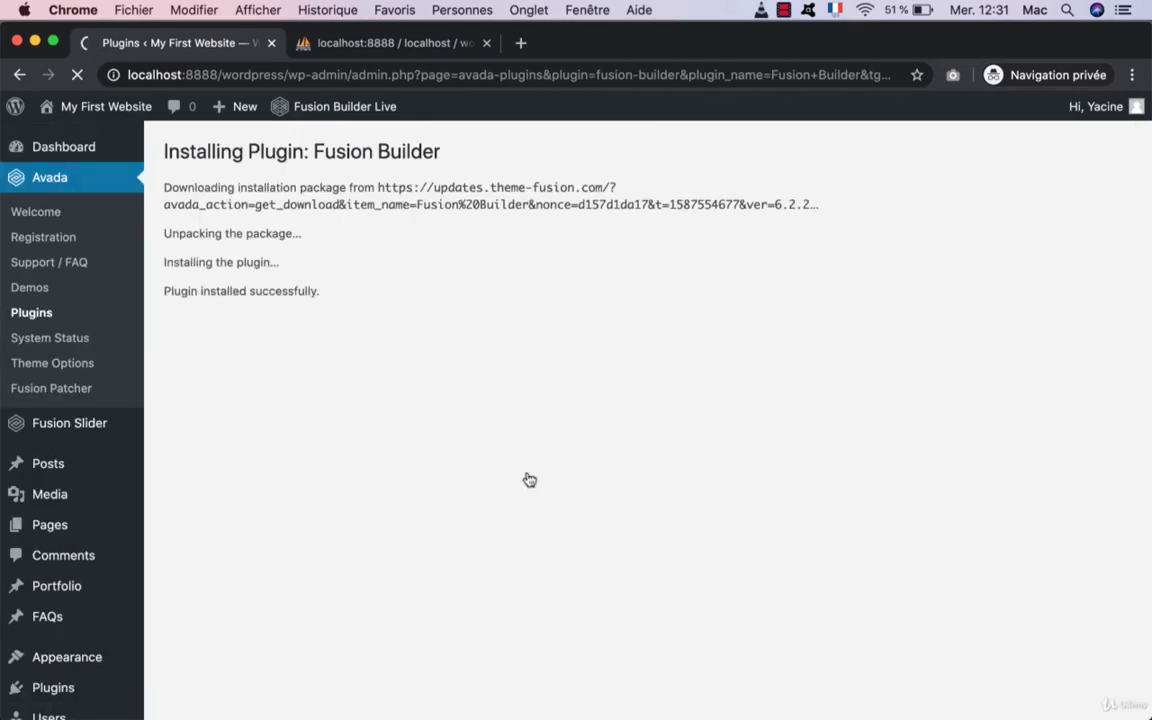
left_click(229, 349)
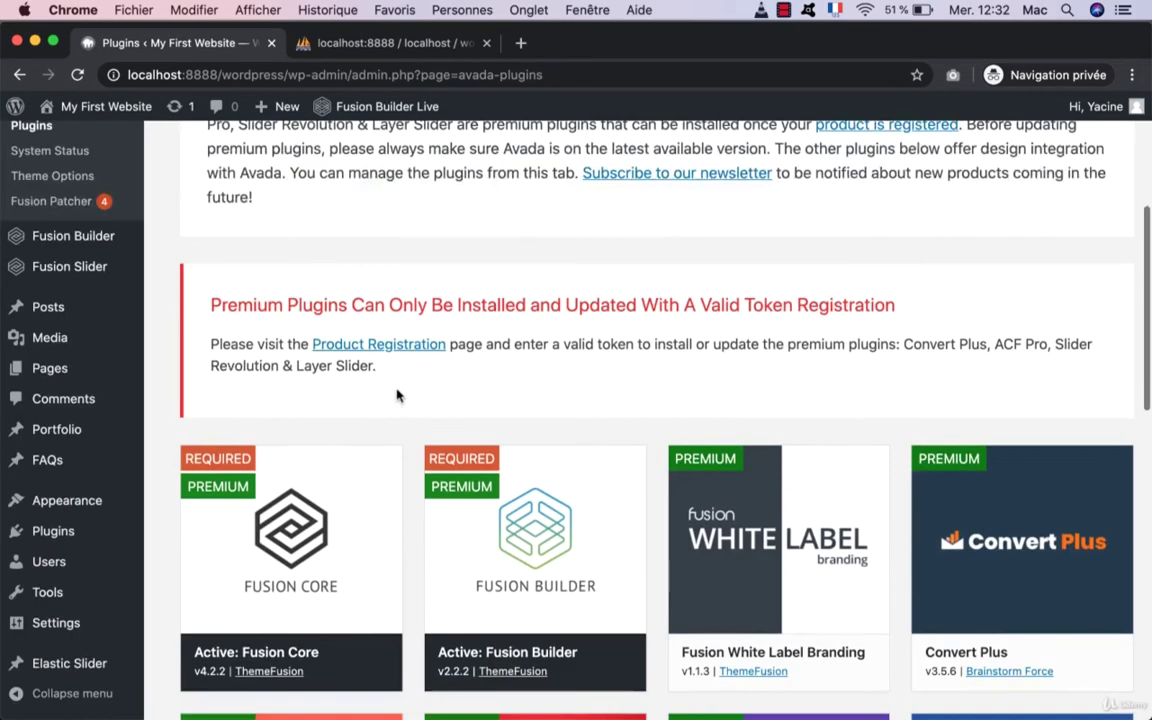
Step: Bring up the Avada Fusion Patcher list of available patches
scroll(398, 393, "up", 5)
left_click(84, 391)
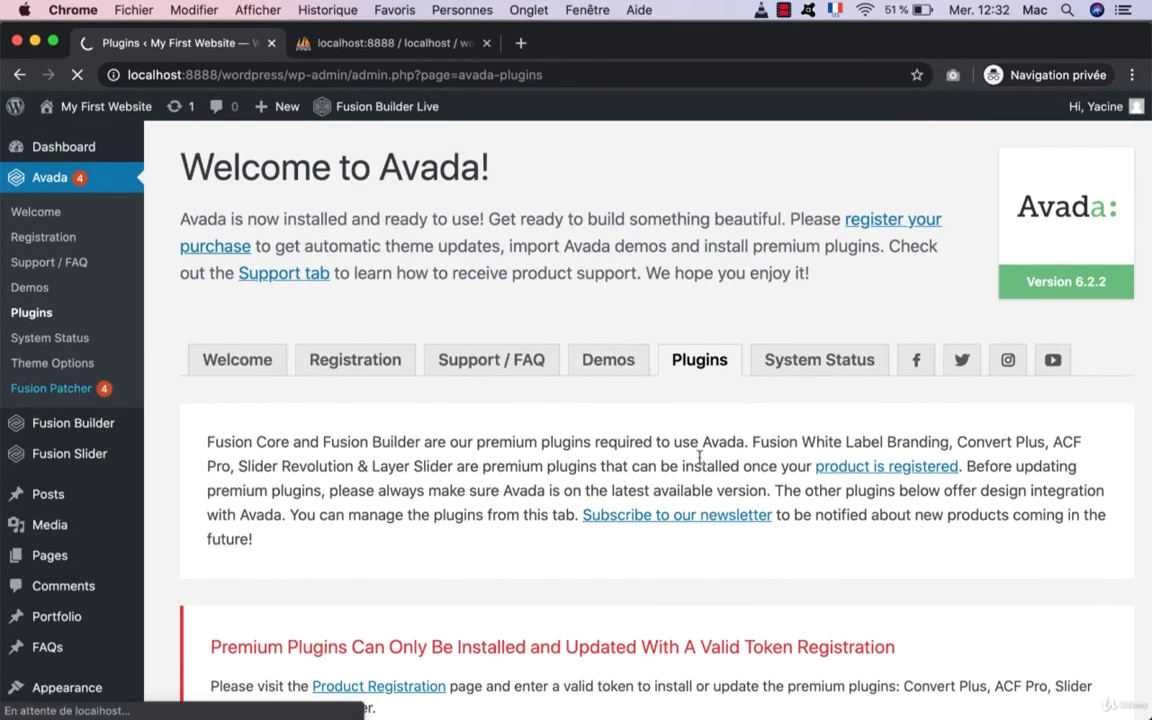
scroll(1005, 370, "down", 5)
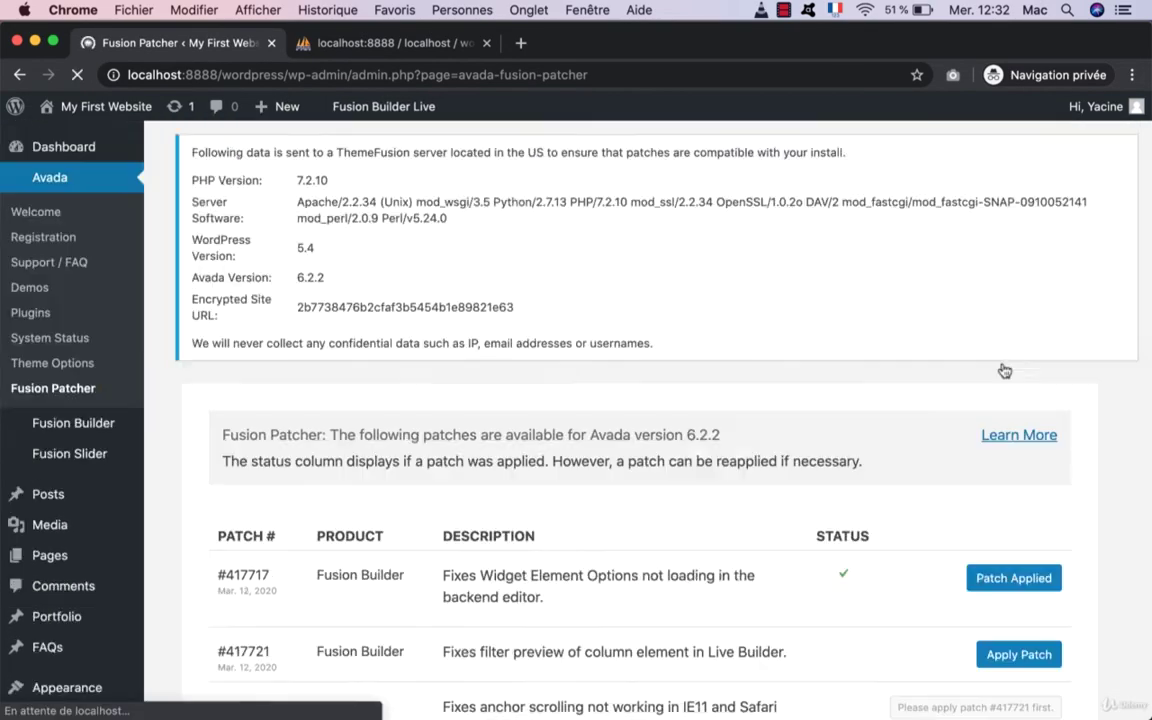
Step: Apply Avada patches #417721 (Fusion Builder) and #417728 (Avada)
scroll(1003, 368, "down", 3)
left_click(1010, 428)
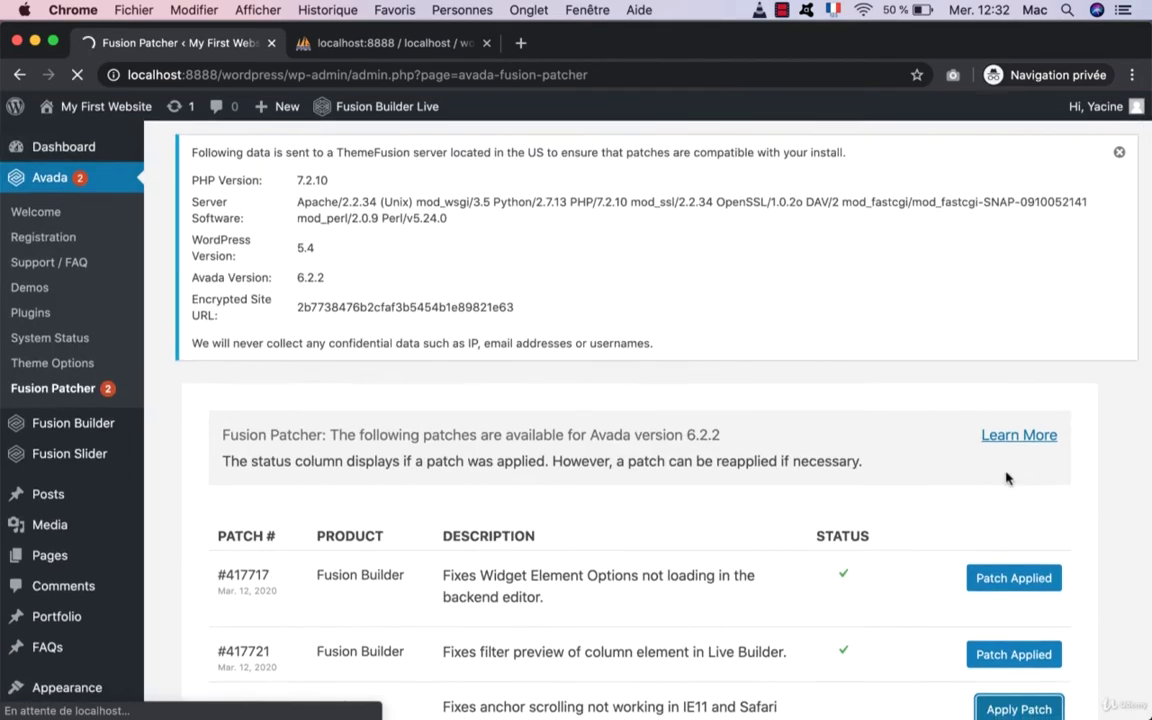
scroll(1004, 477, "down", 3)
left_click(1012, 481)
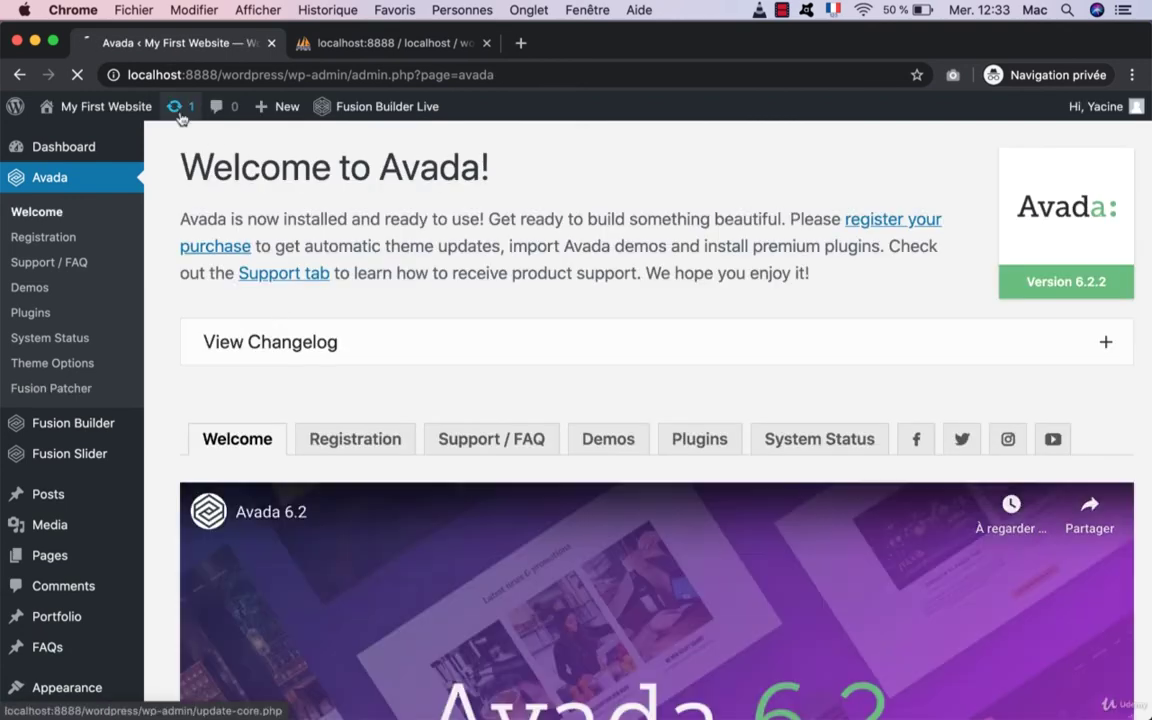
Step: Update translations for Fusion Builder, Fusion Core and Avada, and open My First Website in a new tab
left_click(181, 116)
left_click(226, 607)
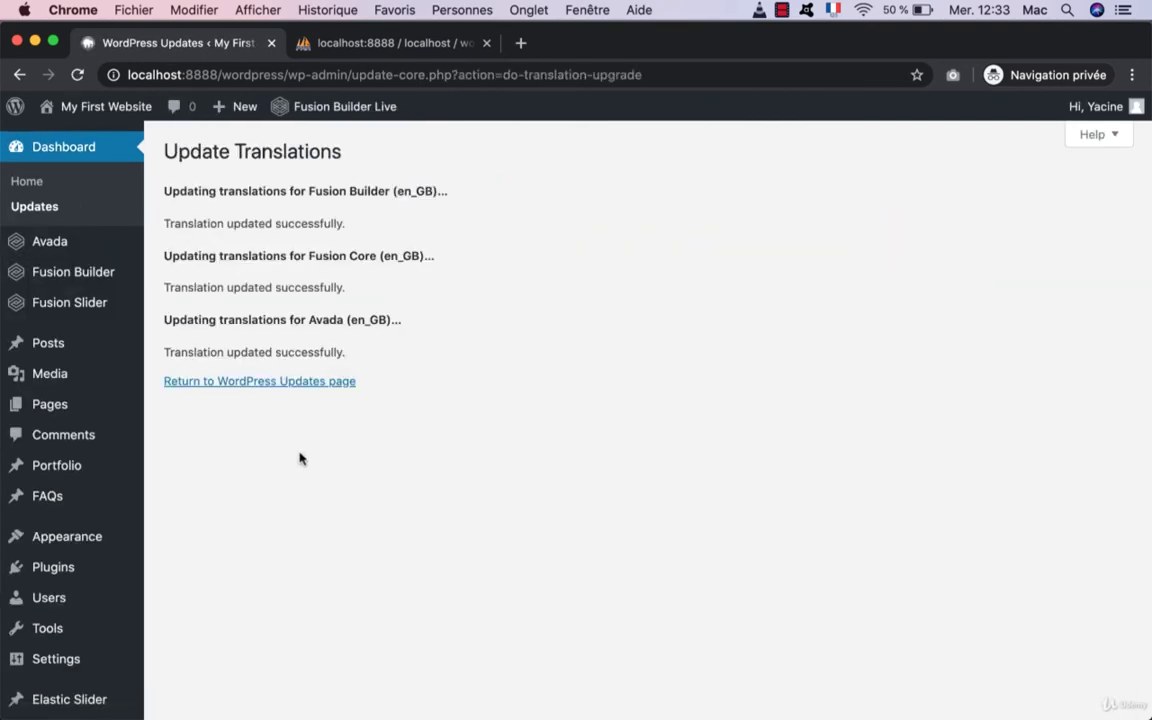
left_click(253, 382)
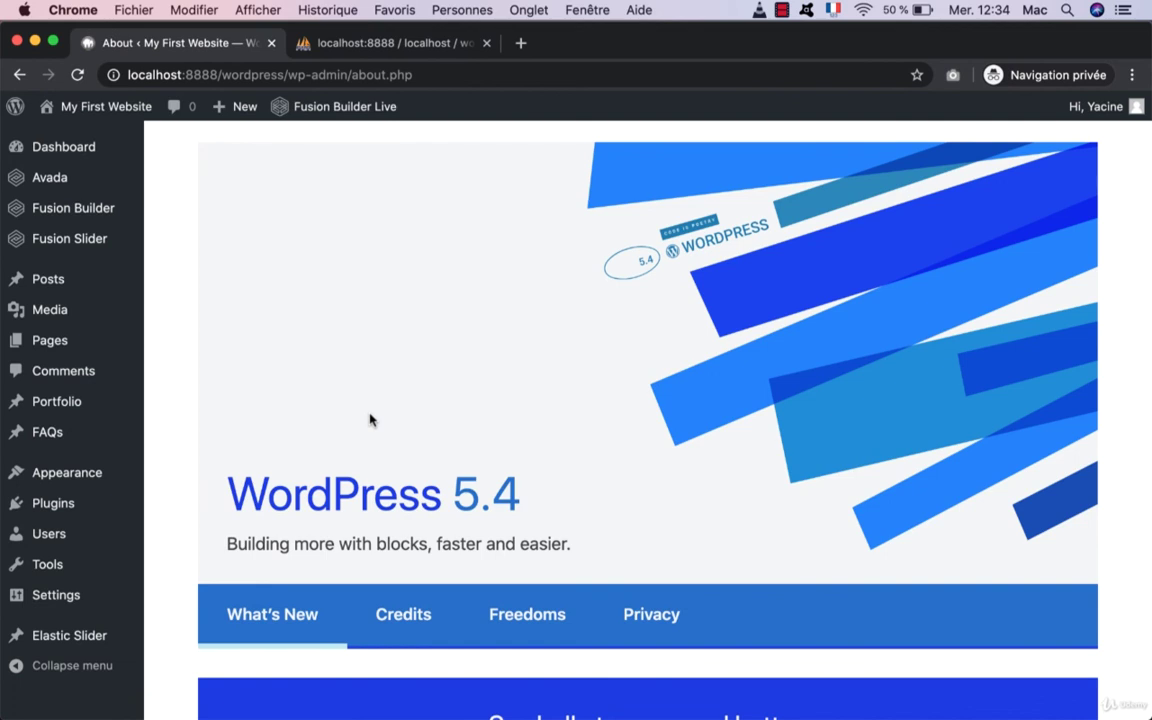
left_click(105, 106, "super")
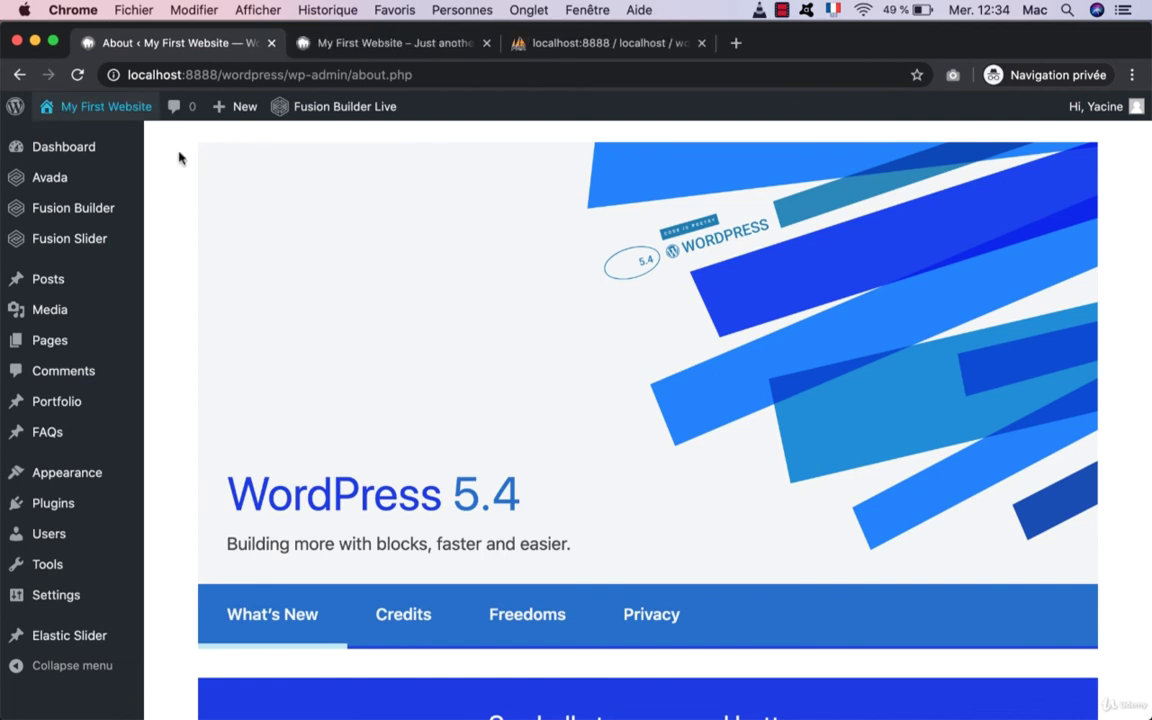